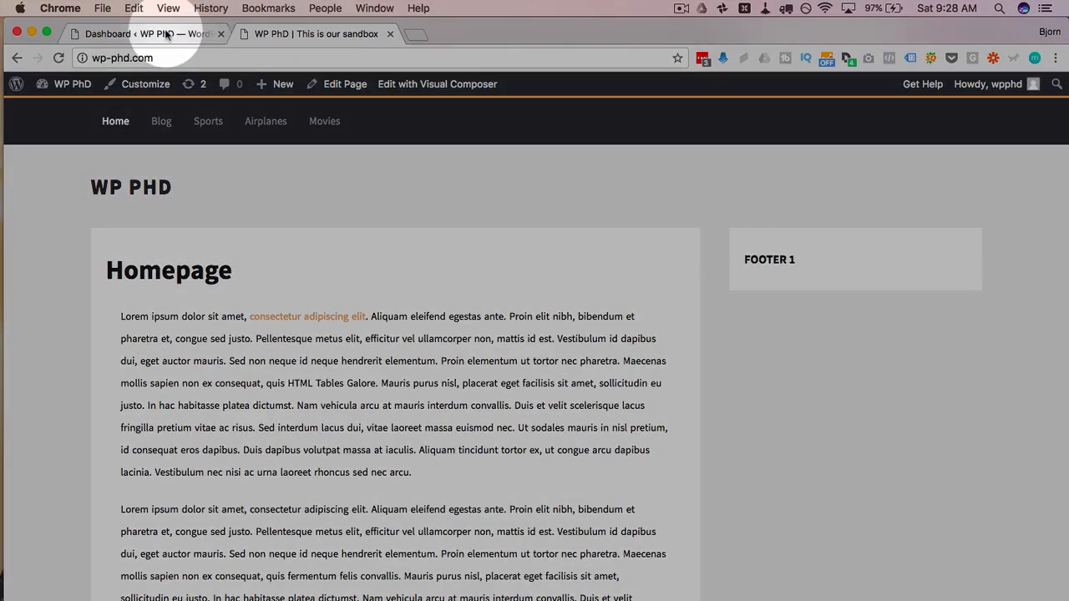
- Search the WordPress dashboard's new-plugin directory for "sticky header"
click(167, 34)
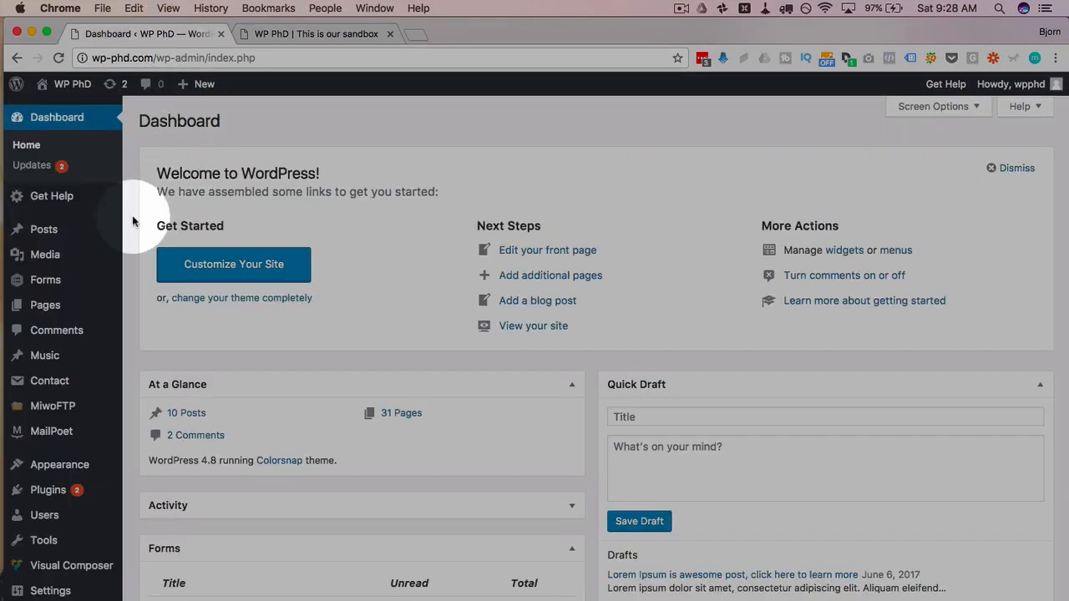
scroll(145, 351, down, 2)
mouse_move(56, 473)
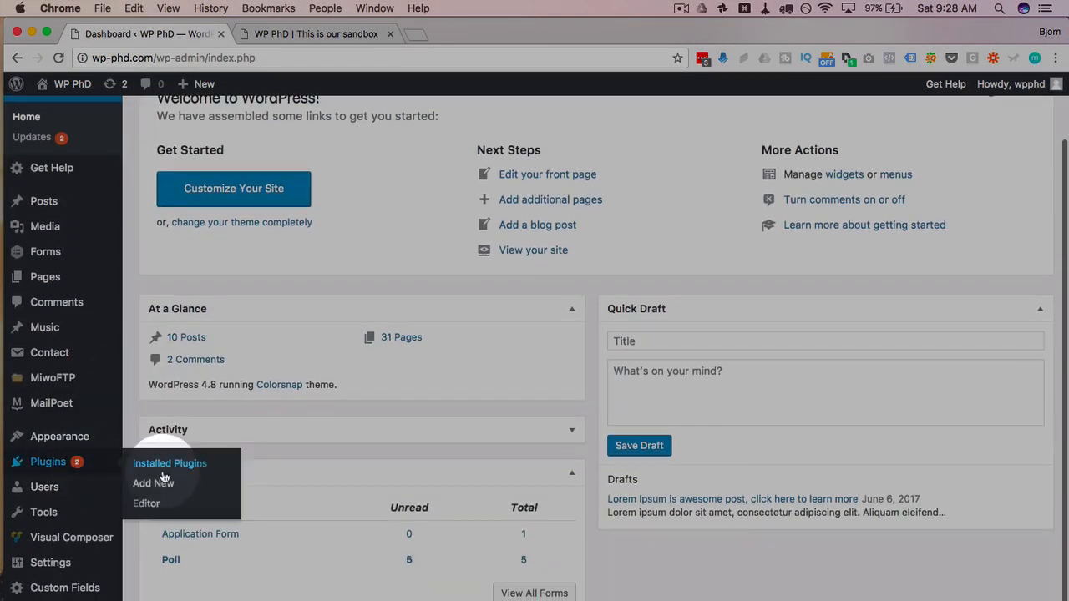
click(146, 480)
text(stc)
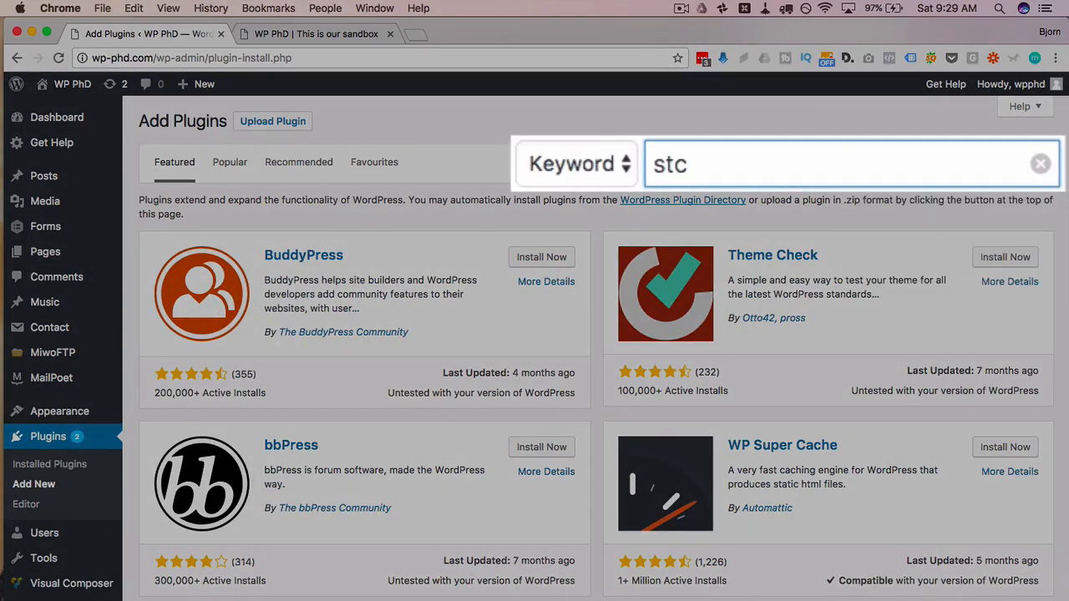
key(BackSpace)
text(icky header)
- Install and activate the myStickymenu plugin from the search results
scroll(671, 366, down, 2)
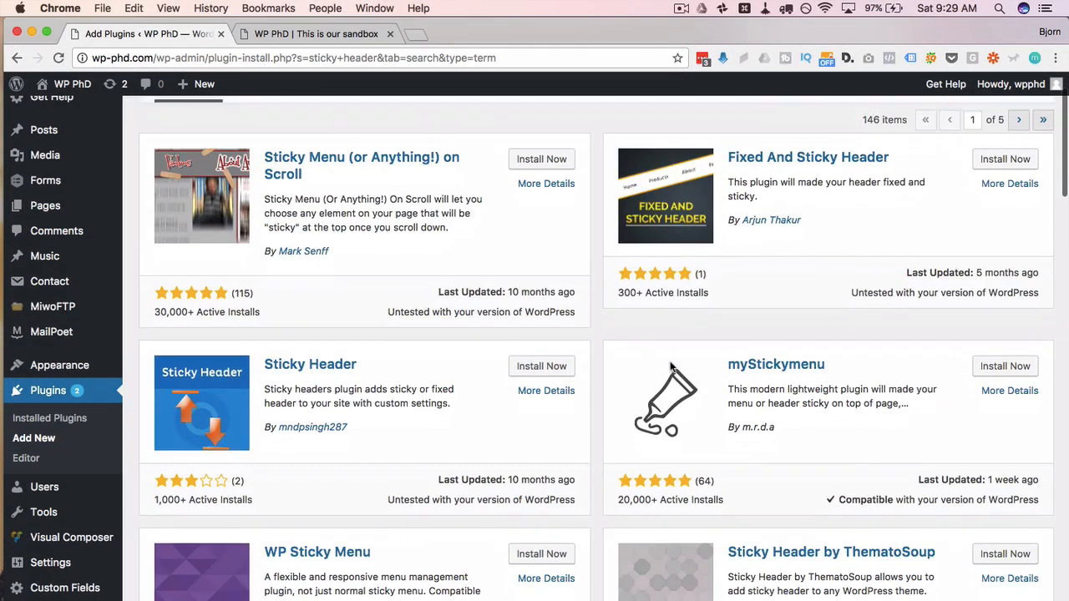
scroll(671, 366, down, 1)
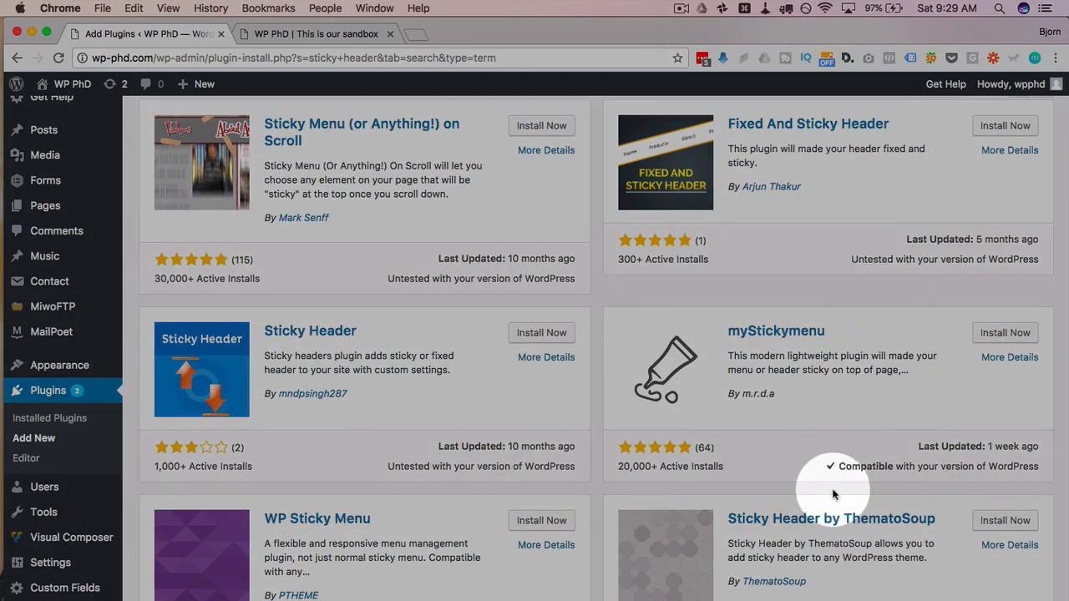
drag(837, 465, 1026, 469)
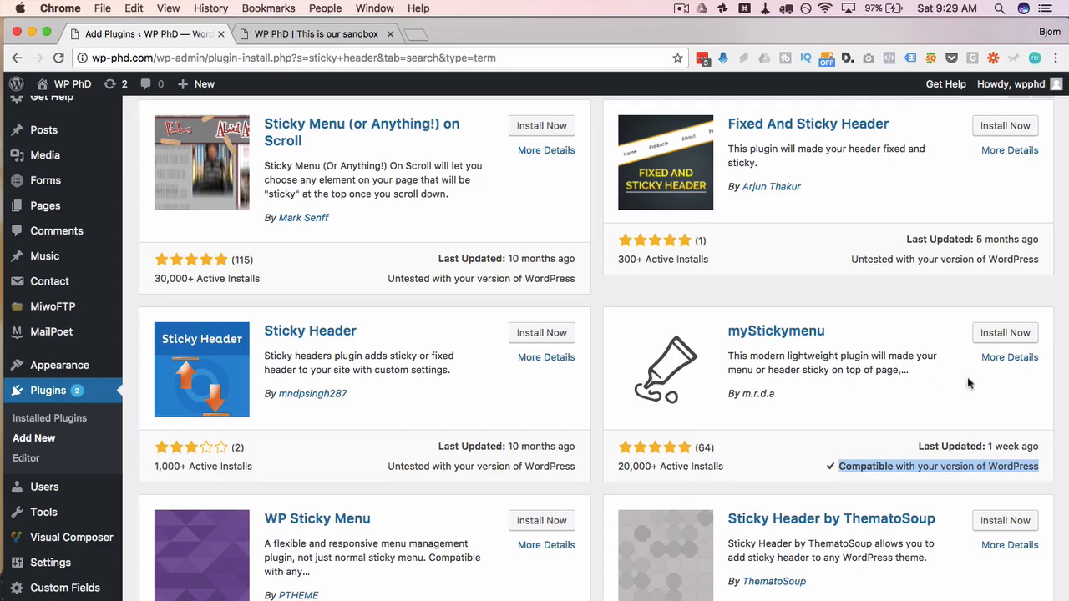
click(1005, 332)
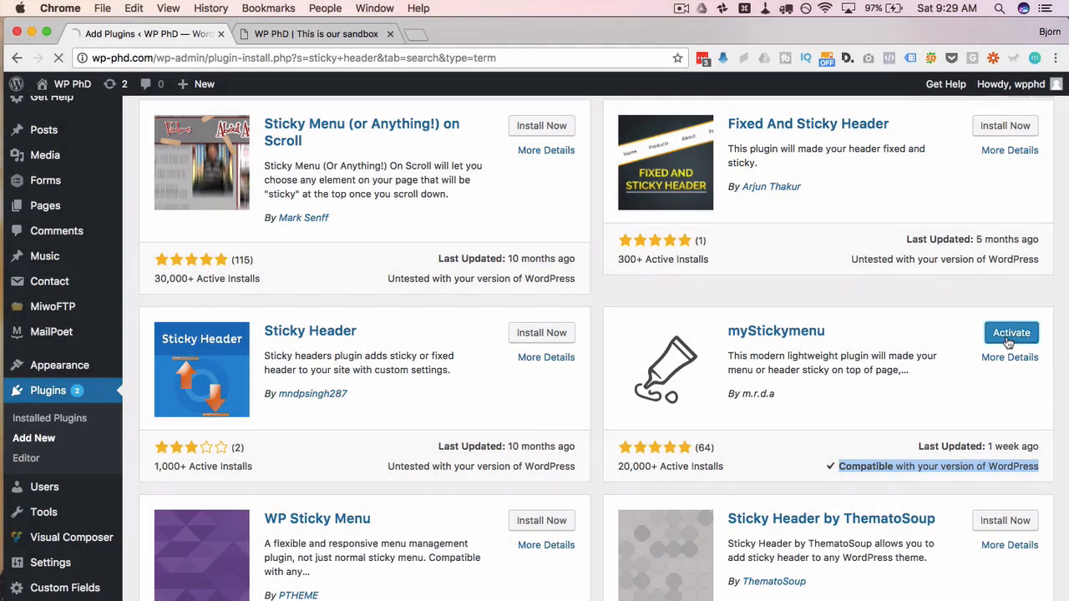
click(1009, 334)
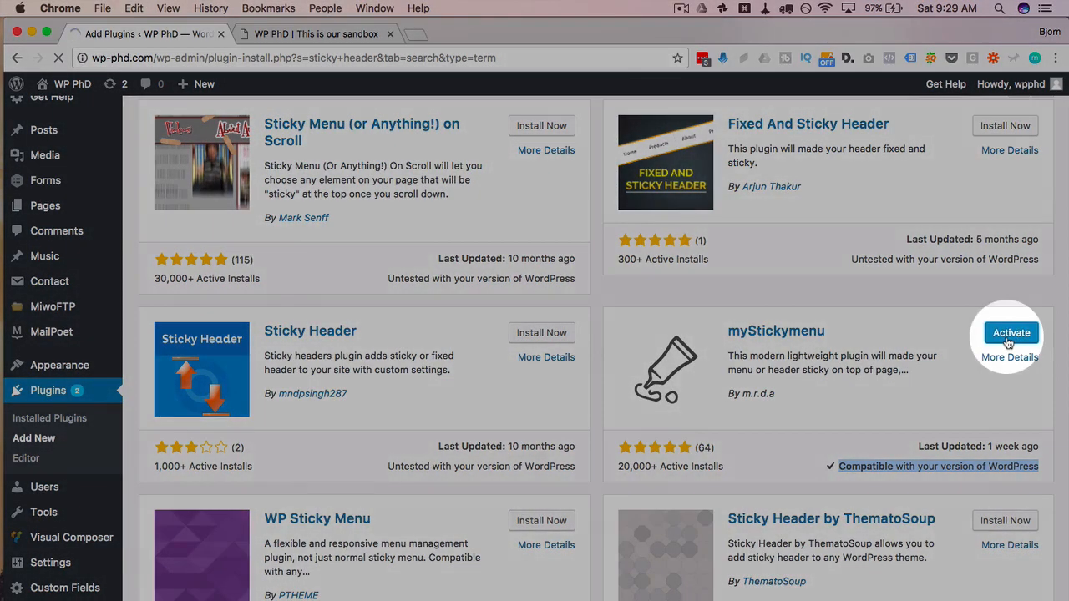
- Open the settings page of the myStickymenu plugin
scroll(56, 542, down, 2)
scroll(57, 549, down, 3)
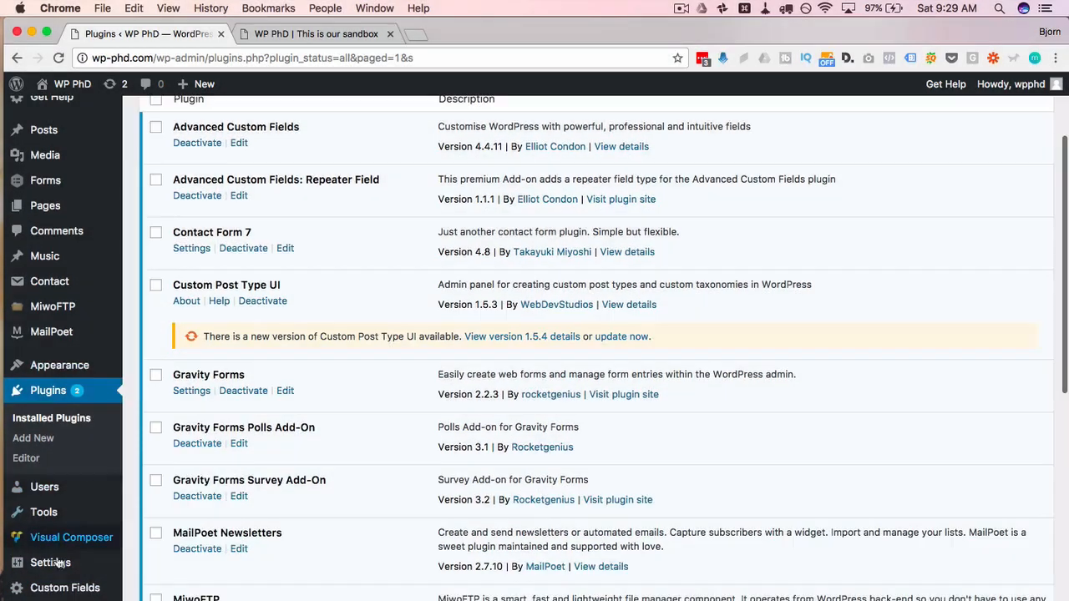
mouse_move(58, 510)
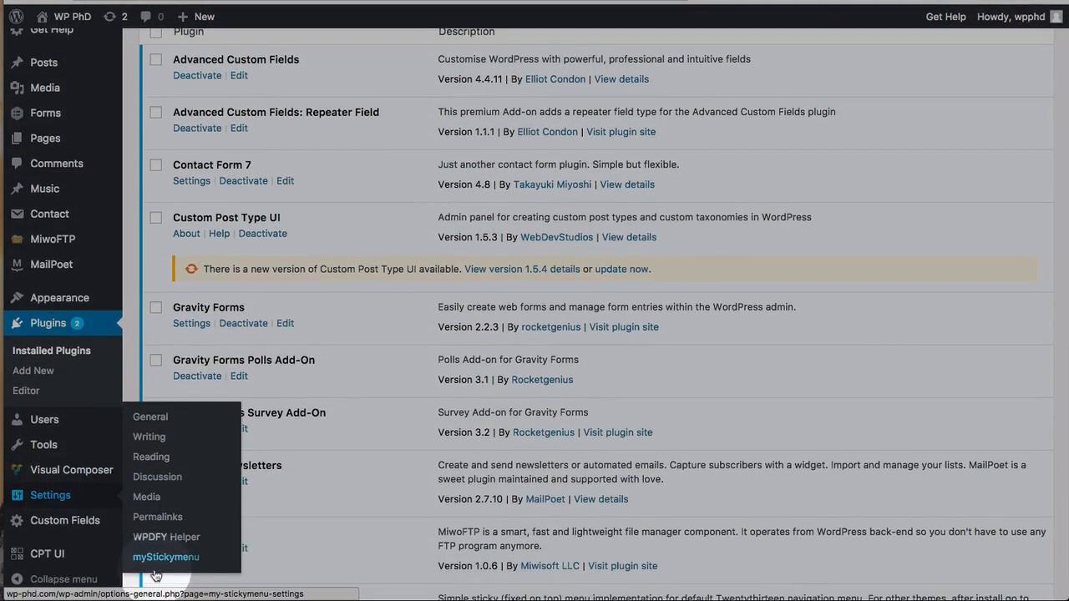
click(201, 564)
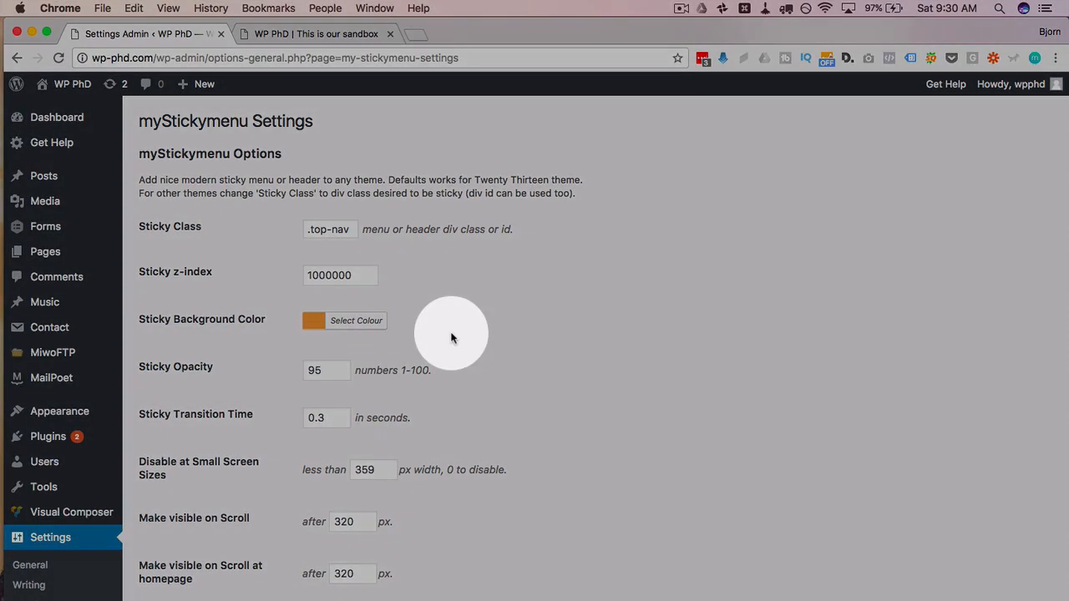
- Inspect the site's top navigation bar on the homepage and copy its class name, top-nav
drag(311, 232, 352, 229)
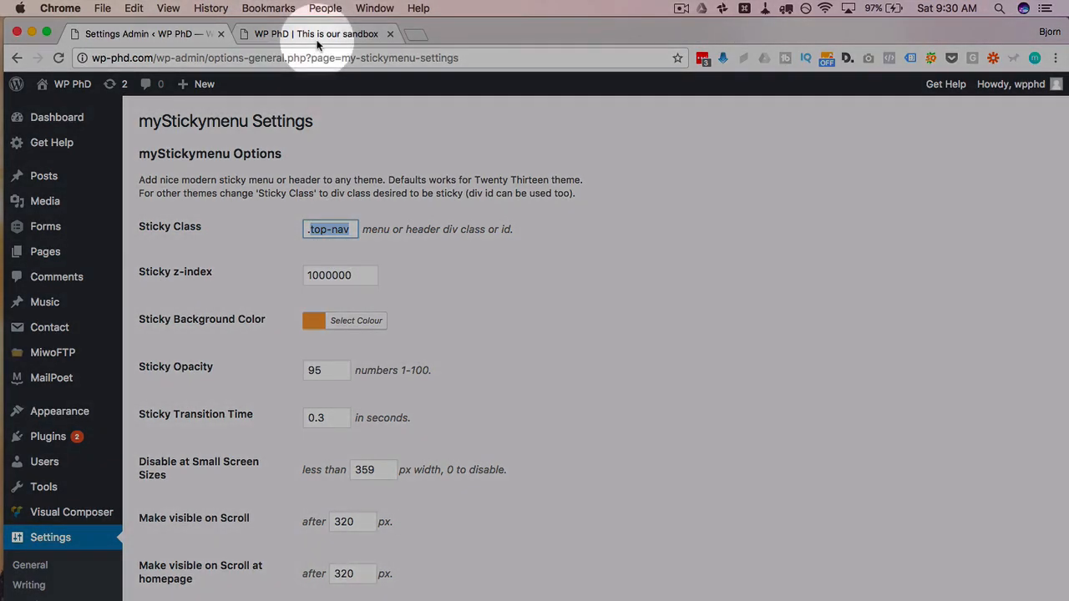
click(315, 34)
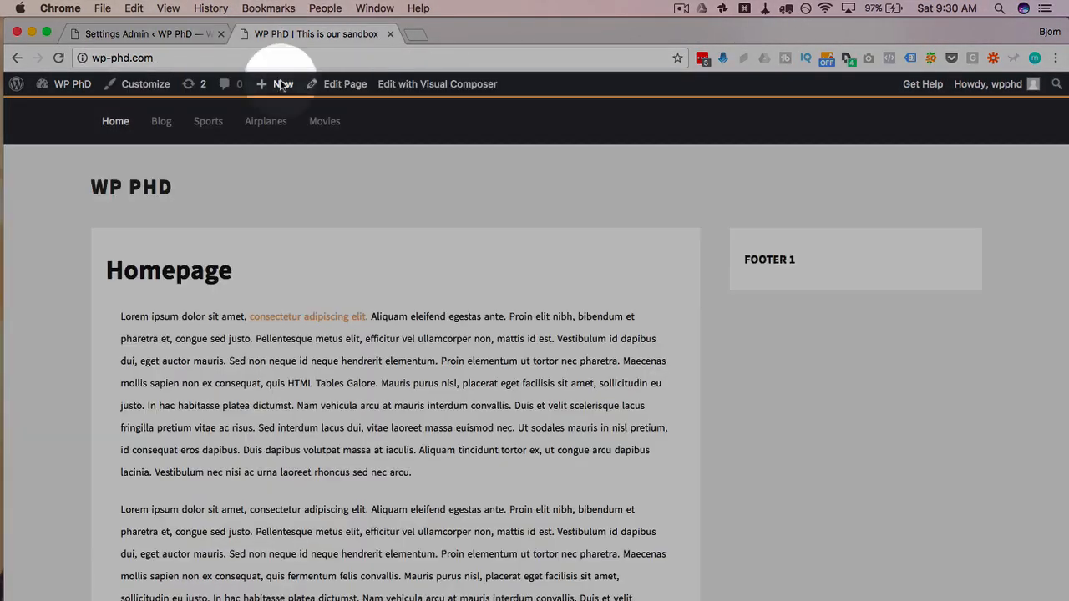
right_click(77, 121)
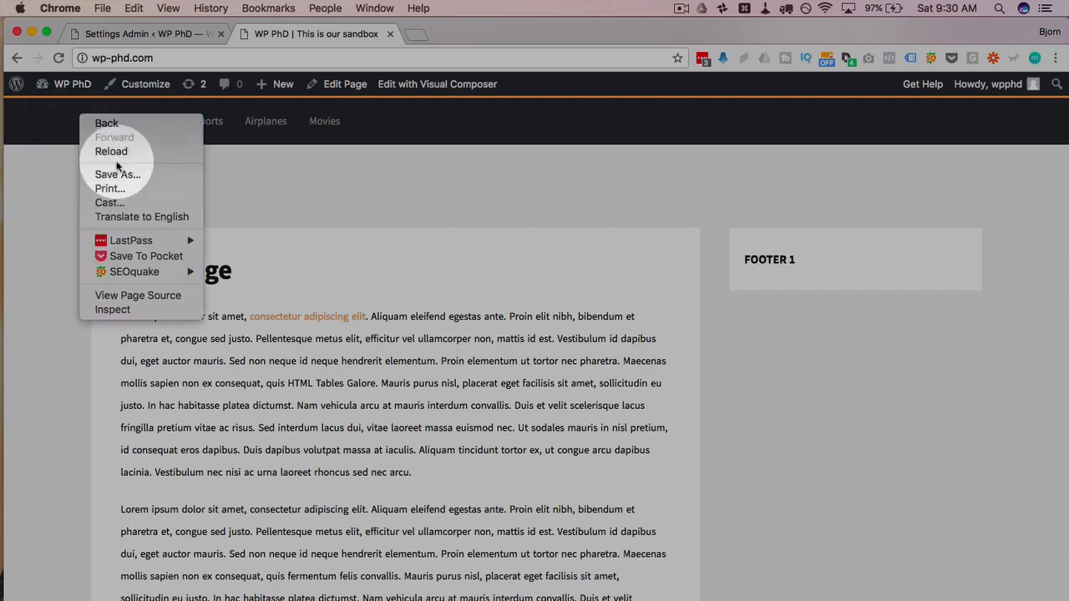
click(112, 310)
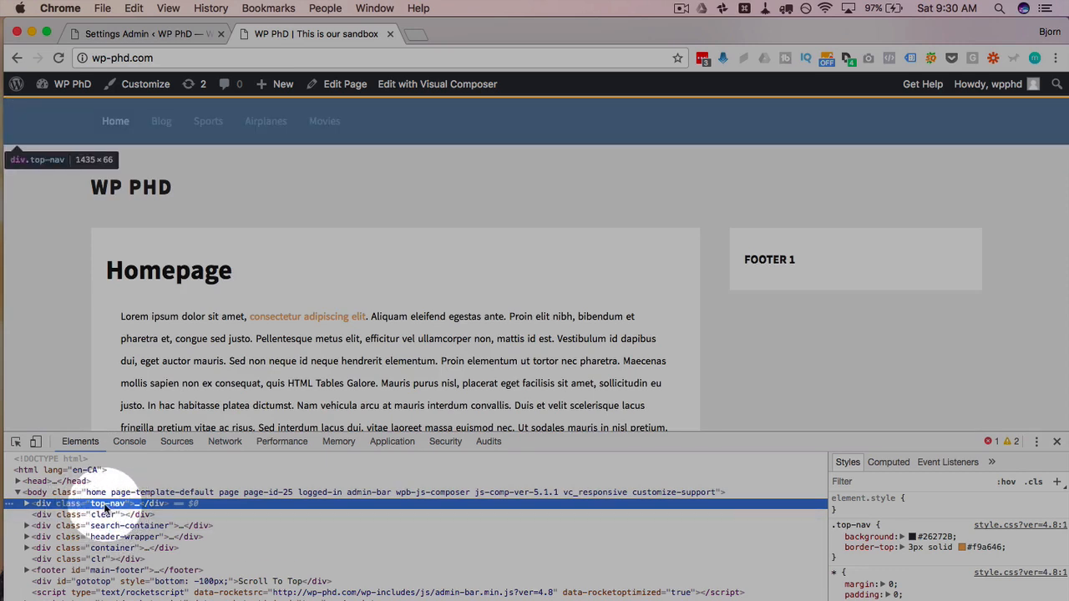
double_click(106, 507)
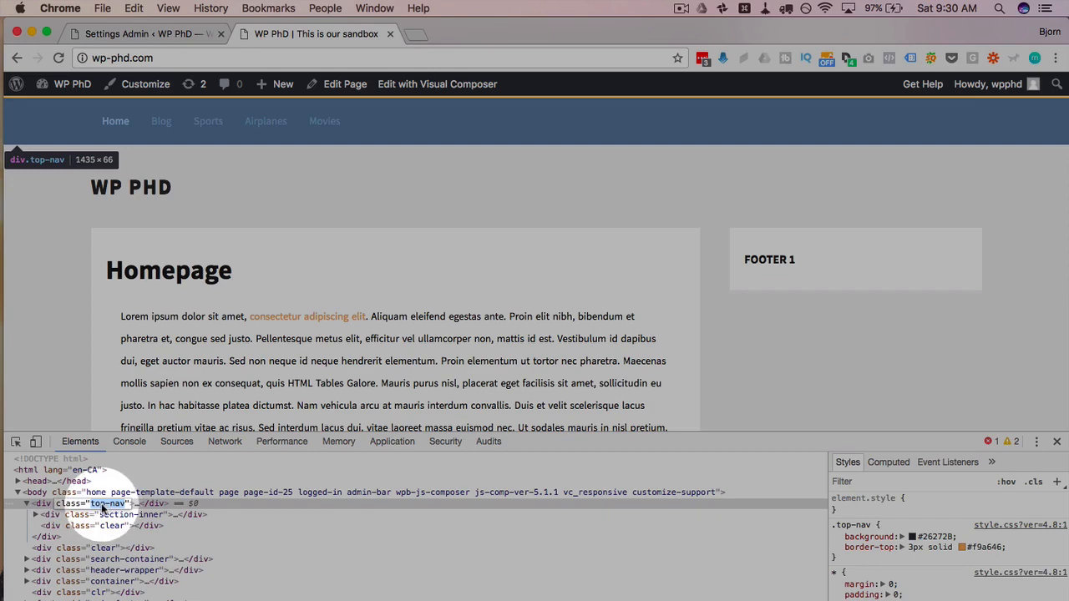
right_click(102, 507)
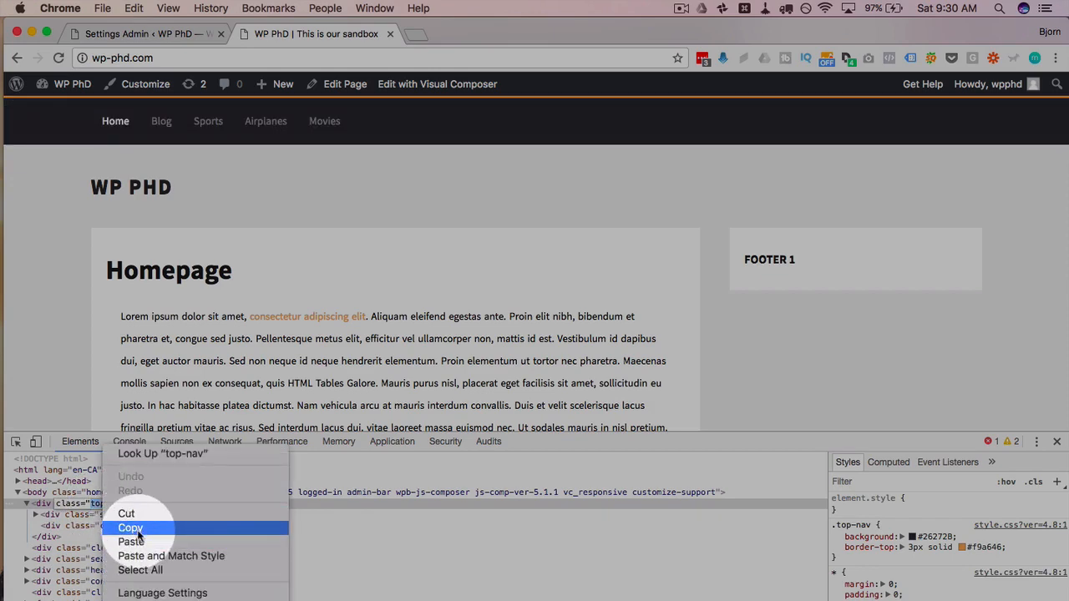
click(130, 528)
- Paste the copied class name into the plugin's Sticky Class so it reads .top-nav
click(192, 34)
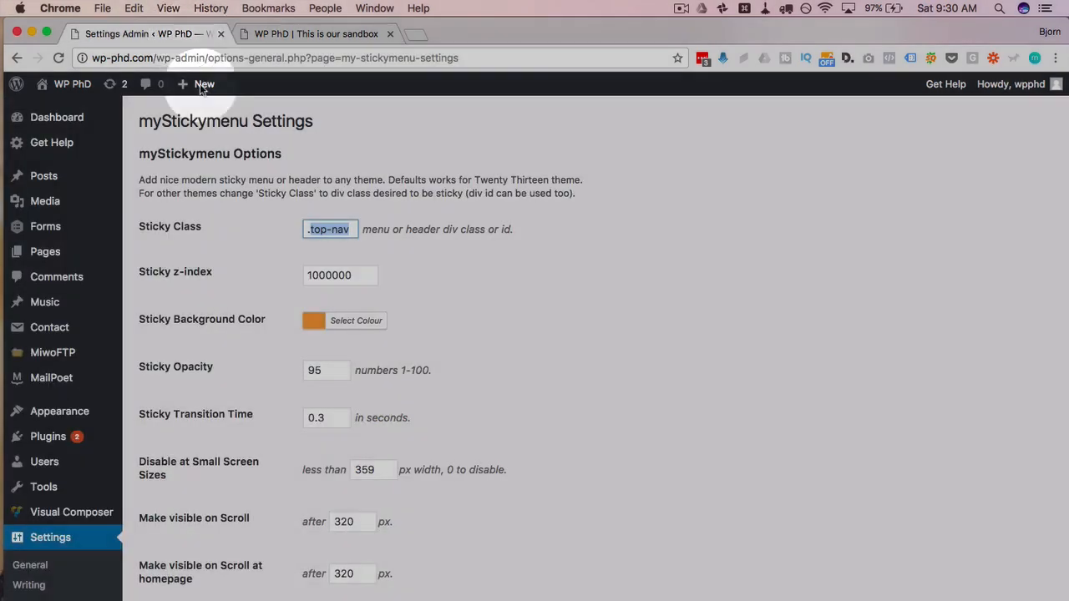
key(ctrl+v)
drag(311, 230, 379, 231)
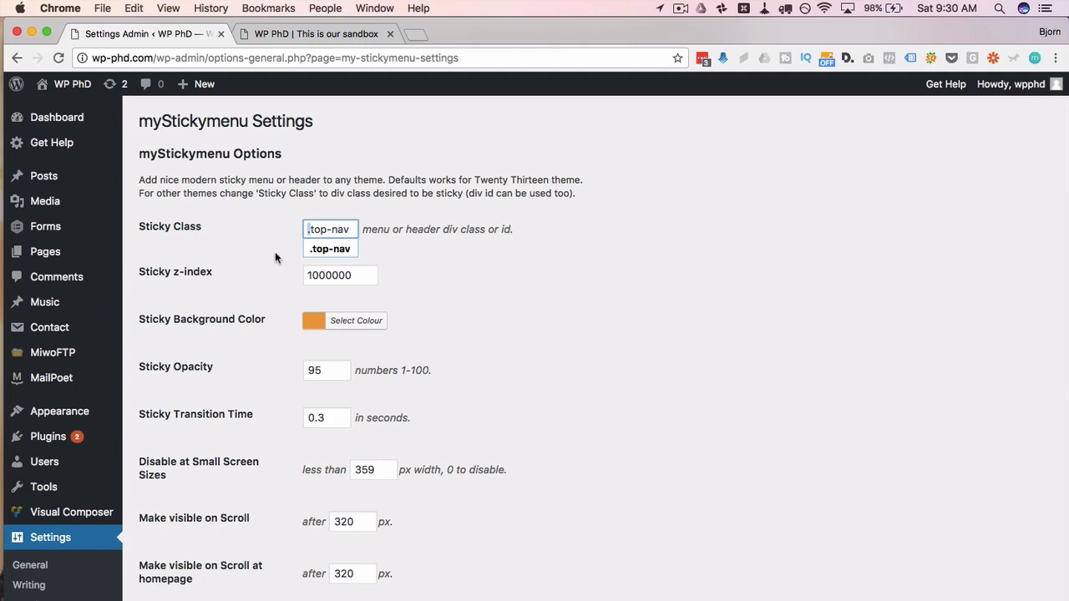
click(275, 251)
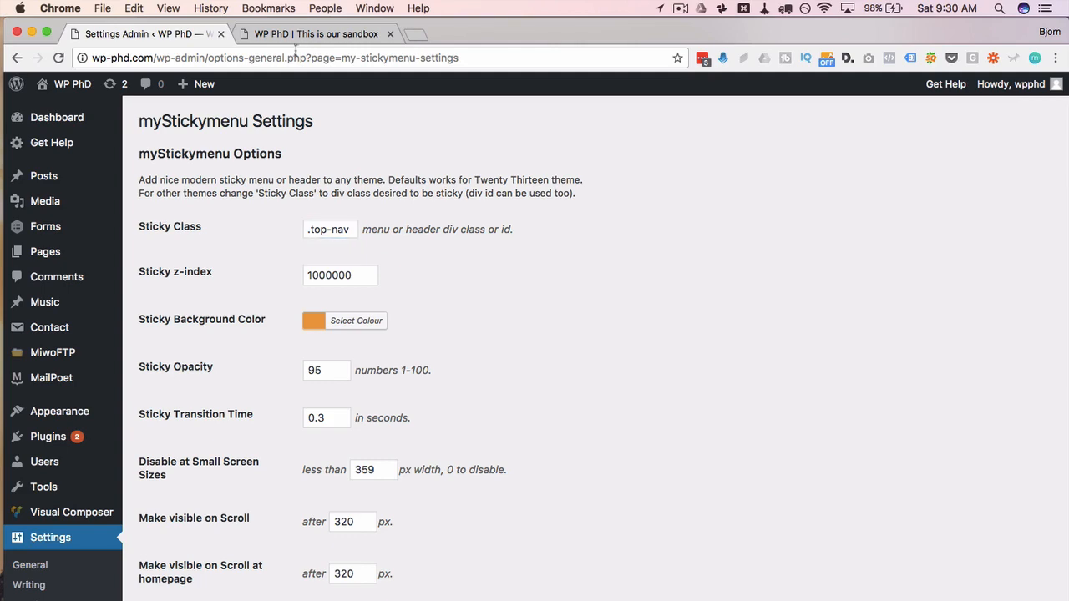
- Try changing the navigation bar's attribute from class to id in the inspected homepage HTML
click(302, 33)
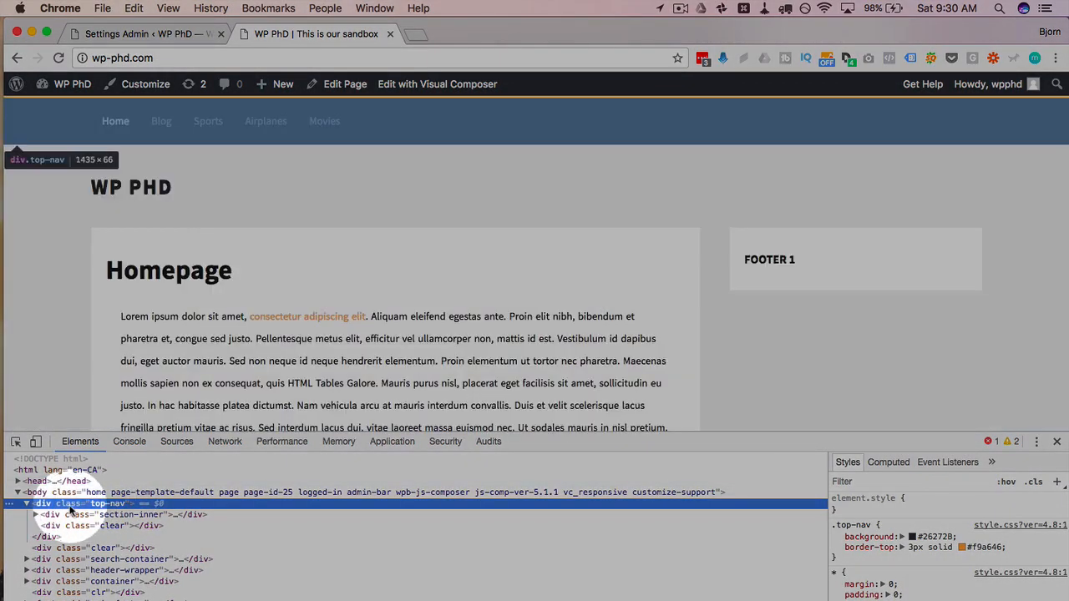
double_click(70, 506)
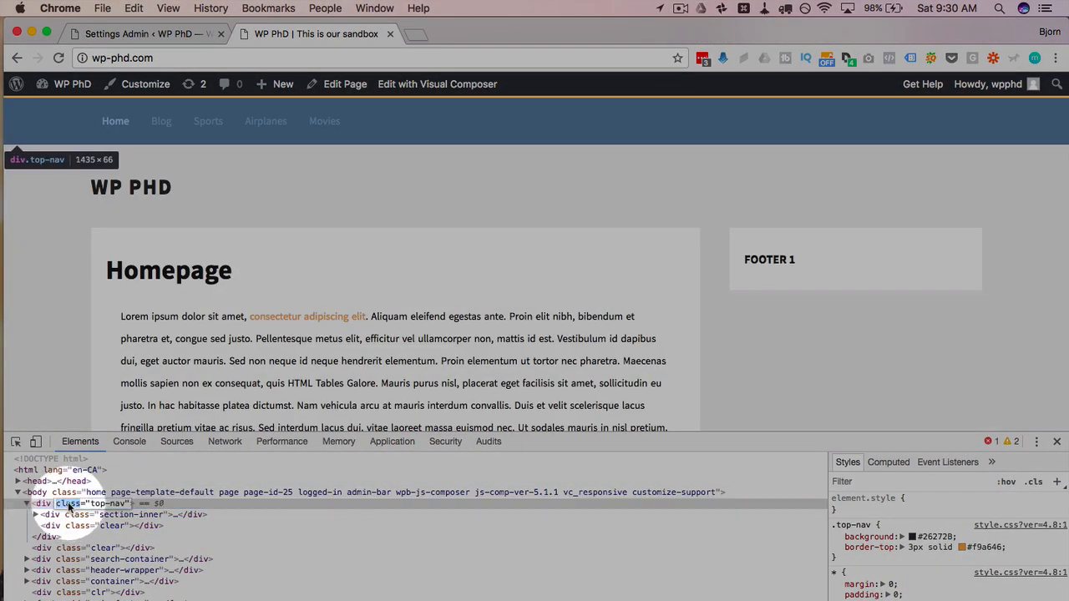
click(115, 506)
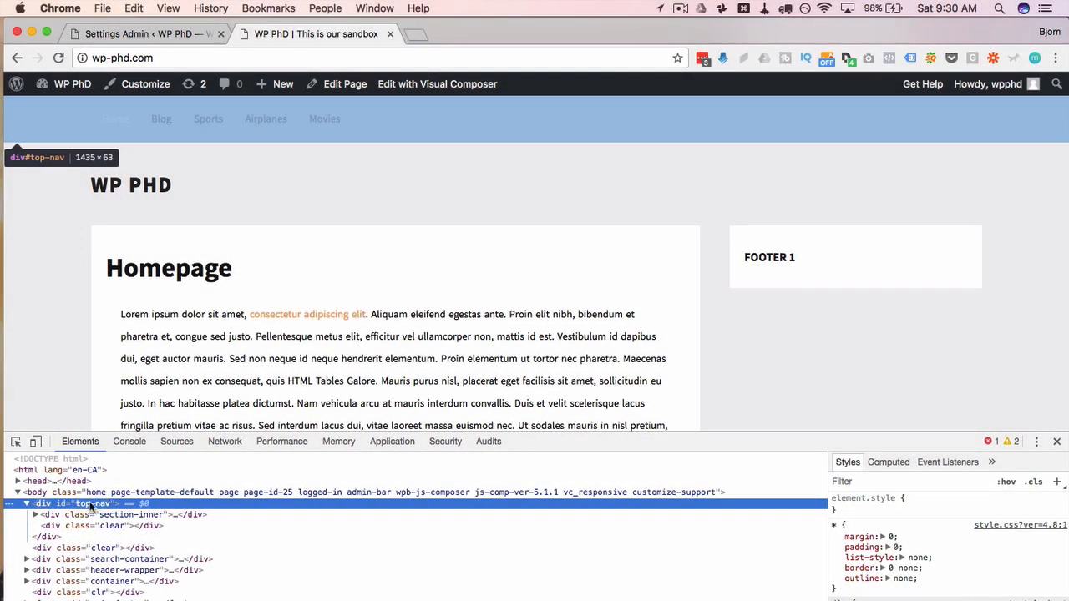
- Try #top-nav as the Sticky Class, and restore .top-nav and the navigation bar's class attribute in the inspected HTML
click(183, 32)
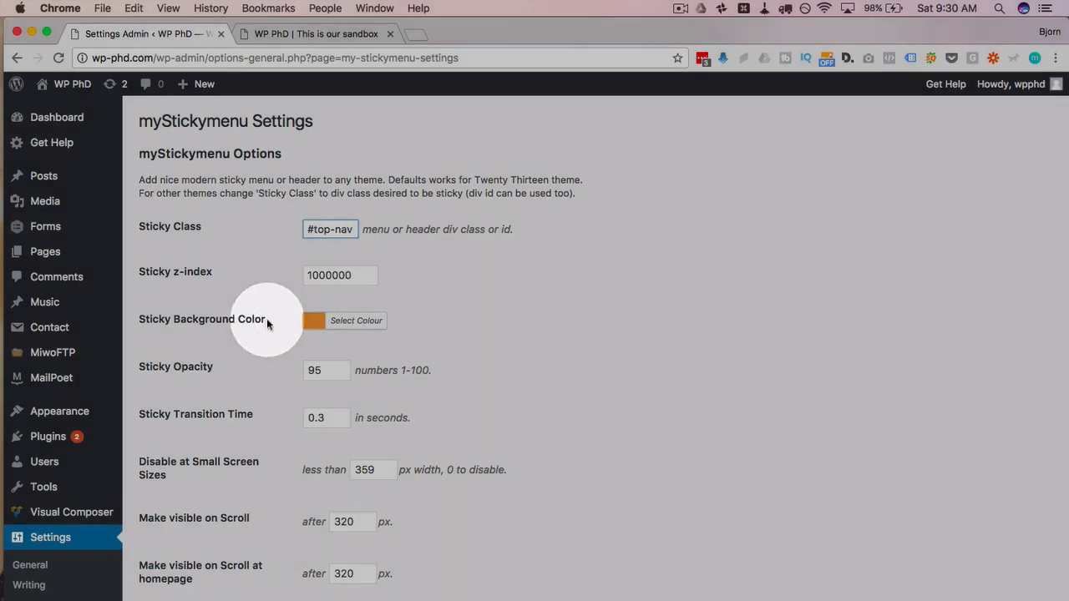
key(BackSpace)
text(.)
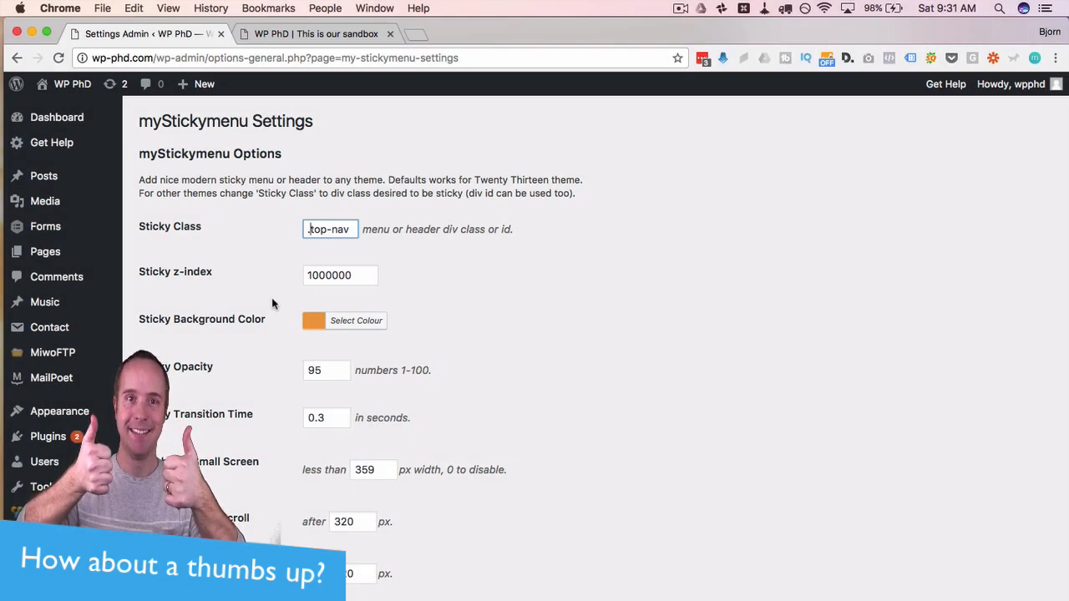
click(304, 35)
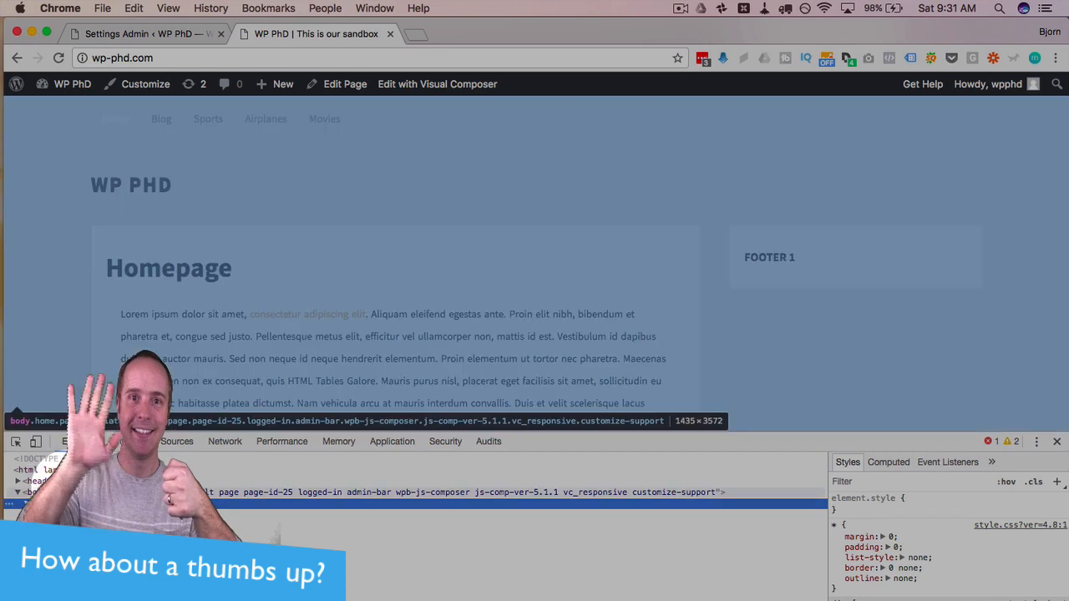
click(61, 504)
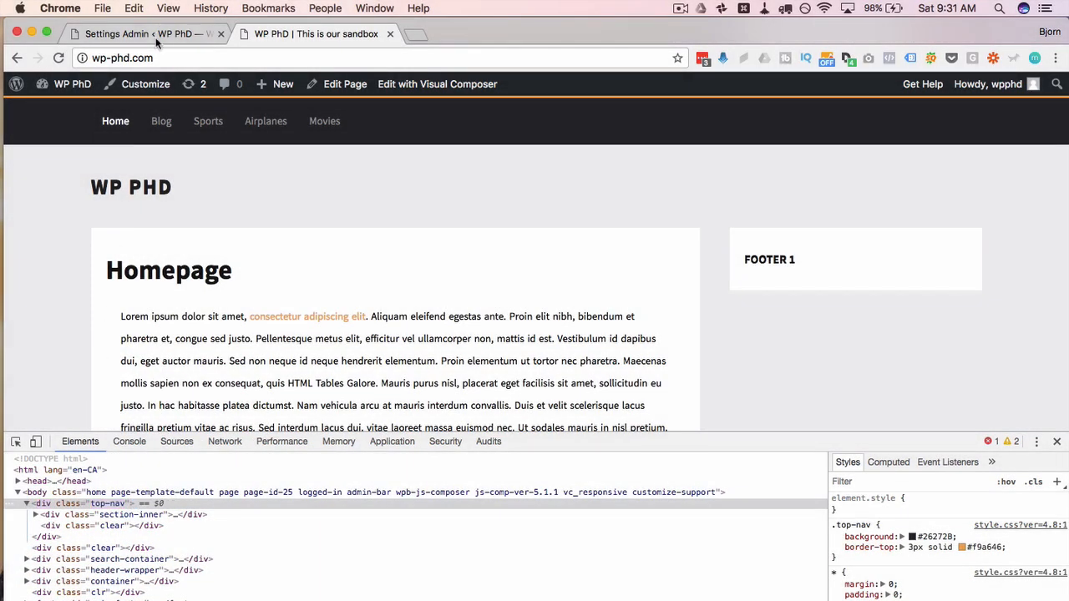
- Save the myStickymenu settings and reload the homepage with the developer tools closed
click(156, 37)
scroll(306, 310, down, 6)
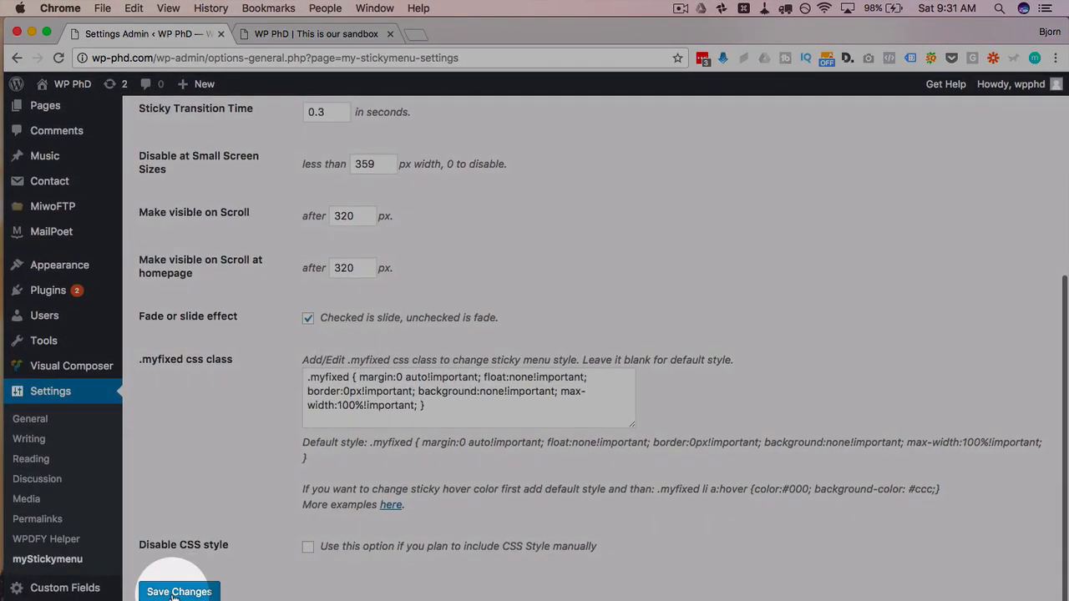
click(290, 34)
click(62, 59)
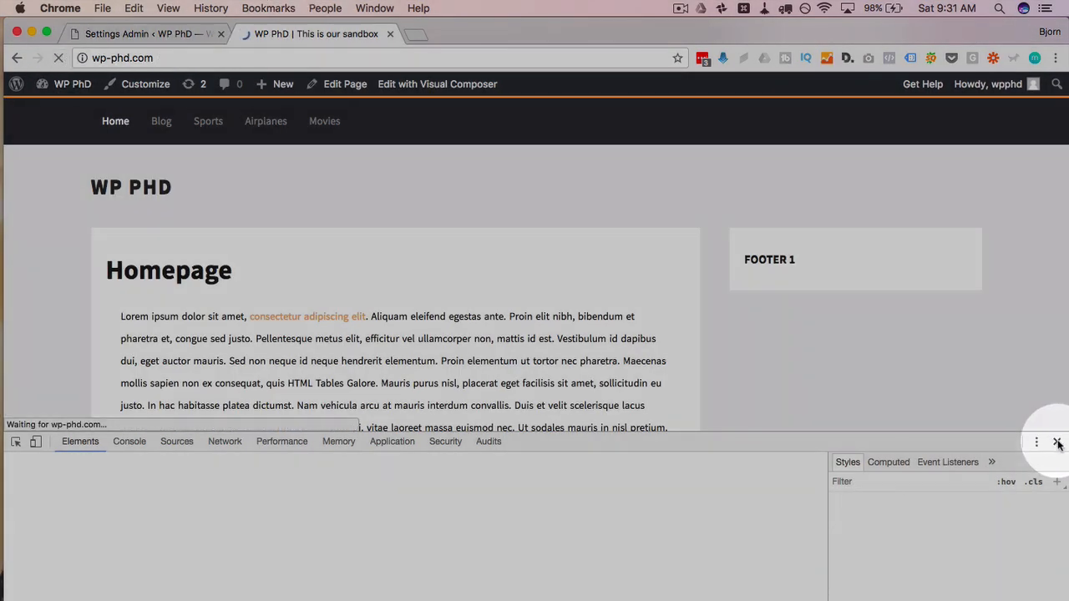
click(1056, 441)
- Check the sticky navigation menu's behaviour by moving down through the homepage and back to its beginning
scroll(180, 351, down, 2)
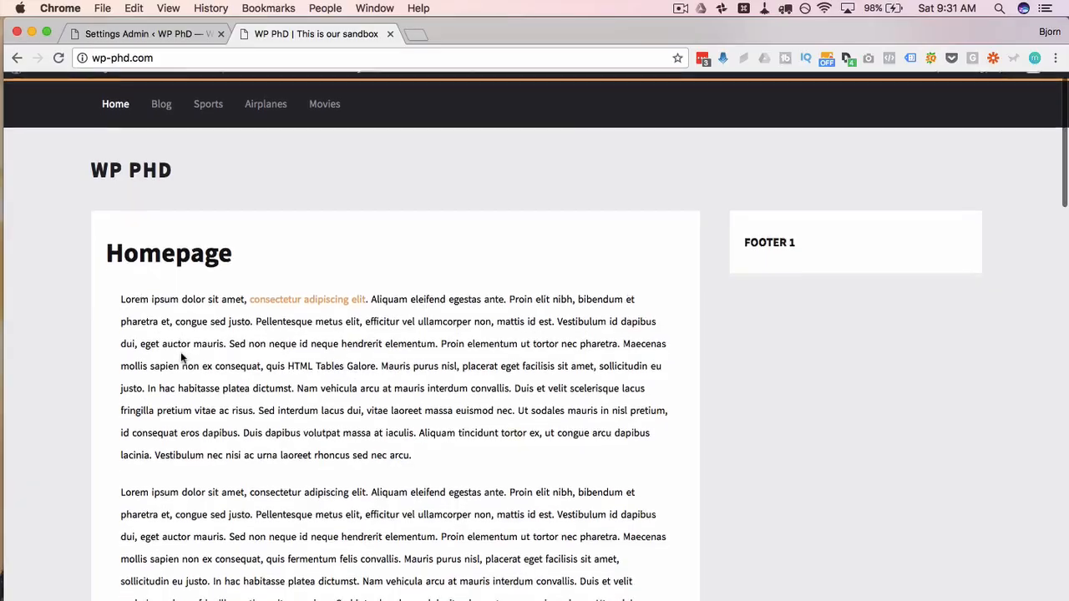
scroll(181, 352, down, 4)
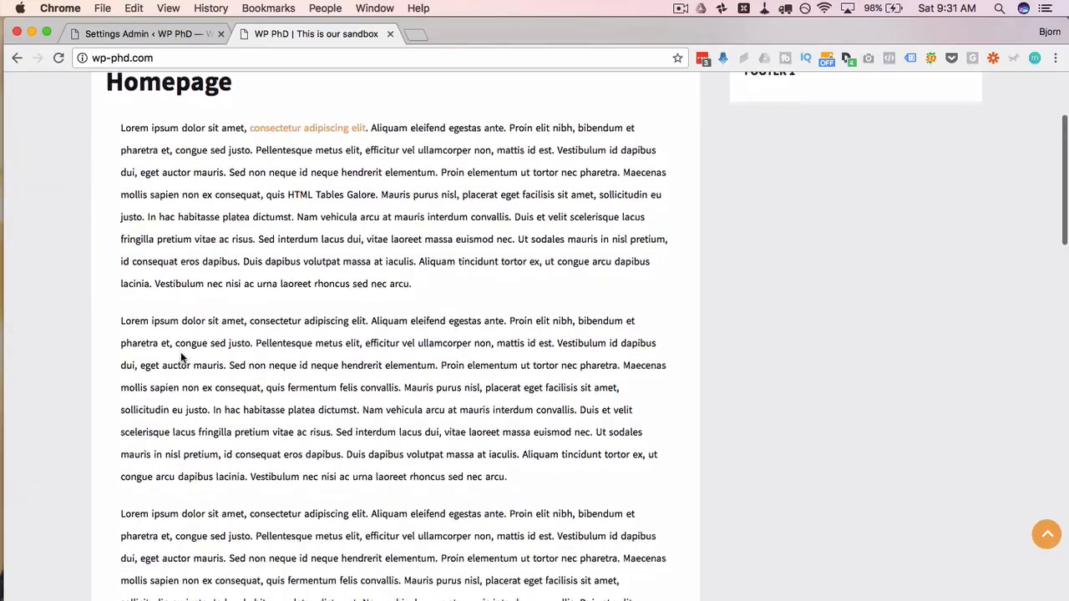
scroll(181, 355, down, 4)
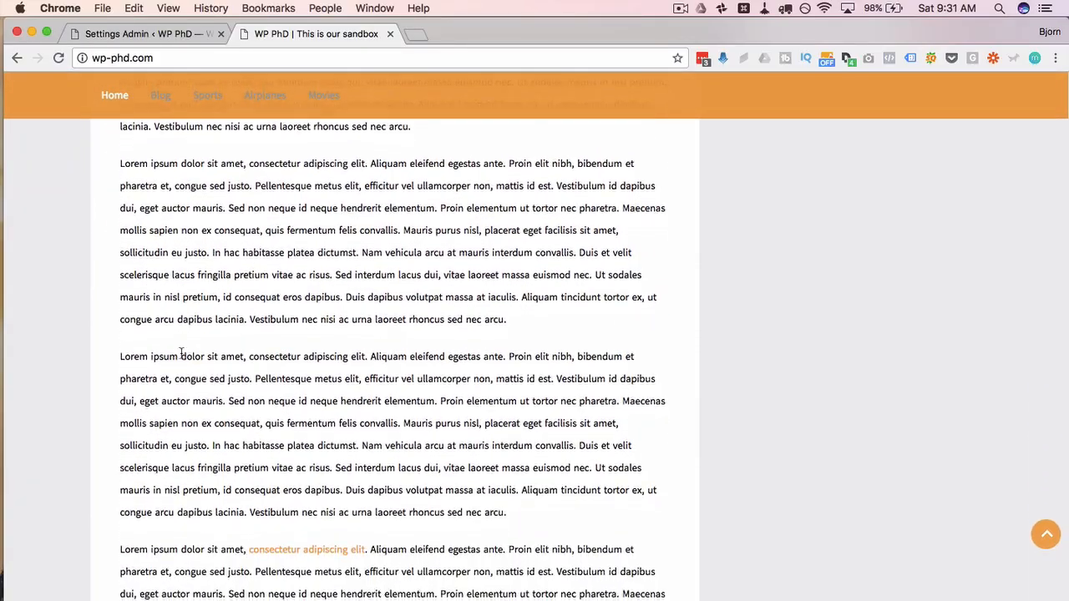
scroll(180, 355, down, 7)
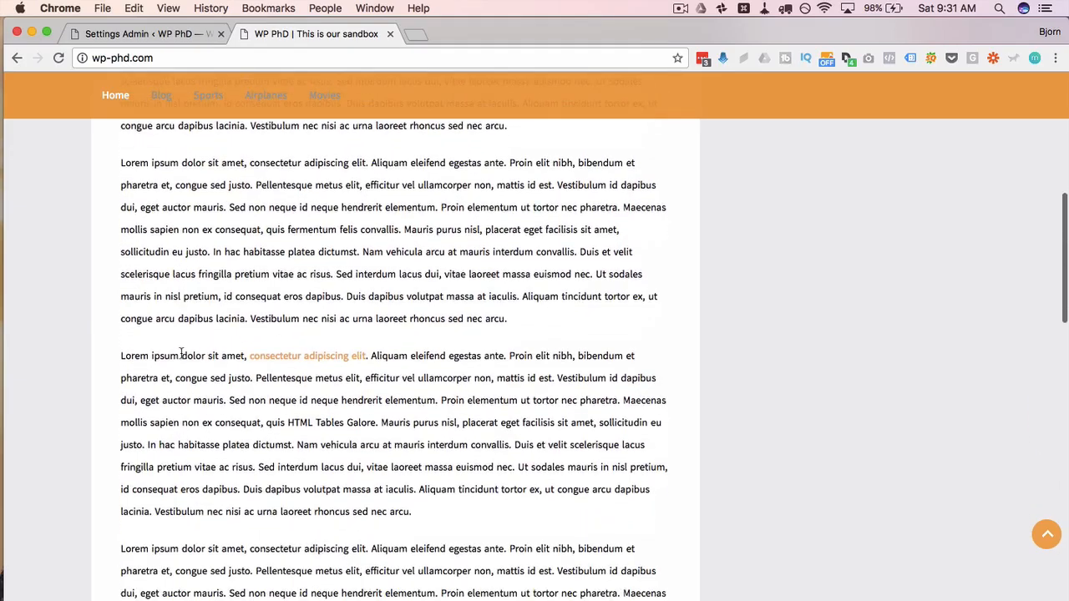
scroll(180, 352, down, 2)
scroll(180, 352, down, 2)
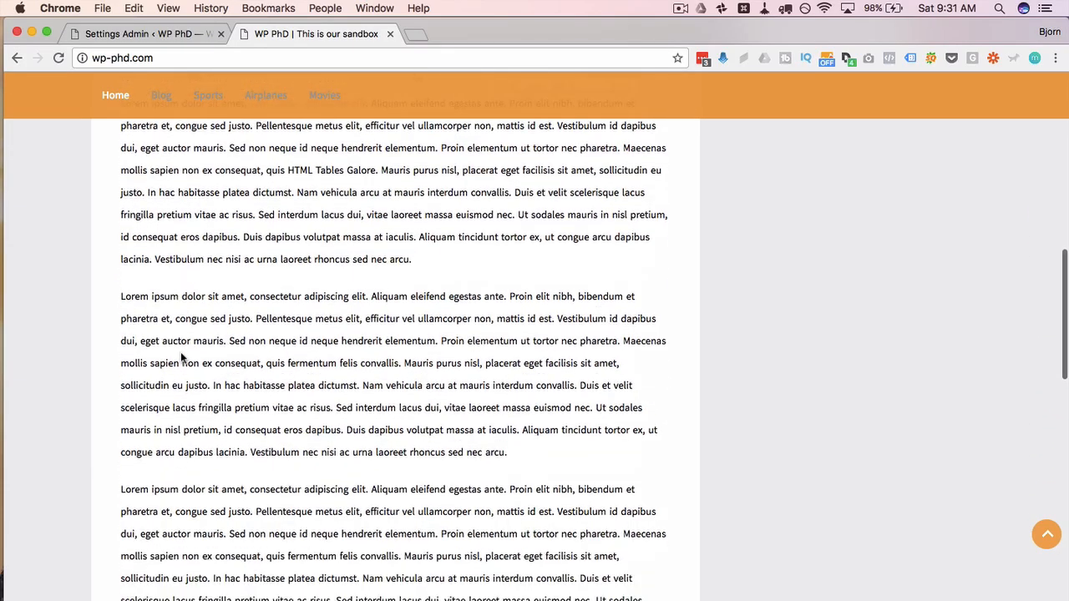
scroll(181, 358, up, 15)
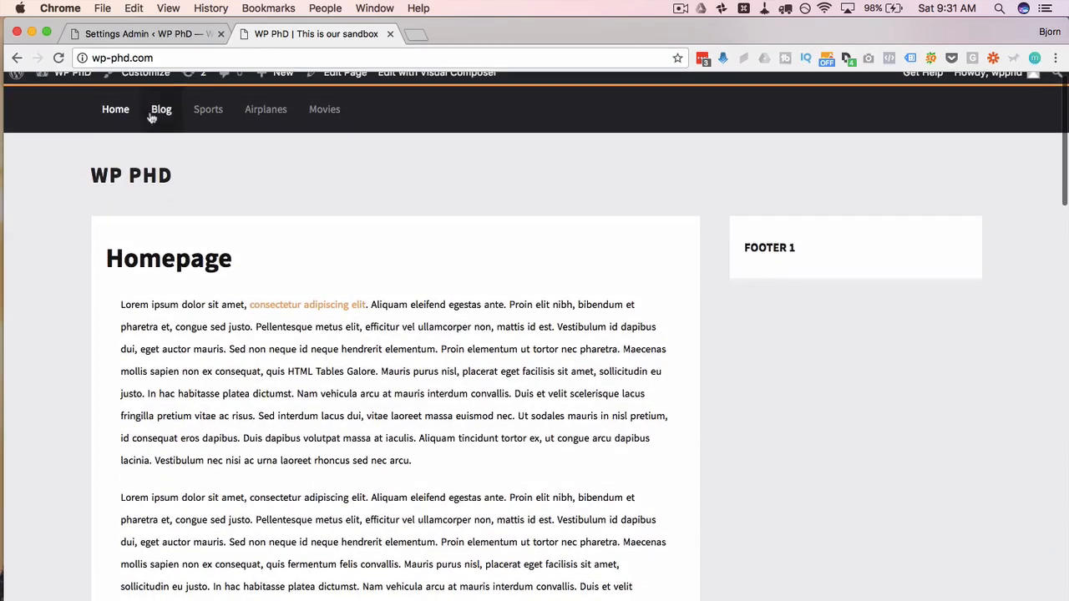
- Examine how the sticky menu's background colour looks over the homepage text at different points down the page
click(207, 98)
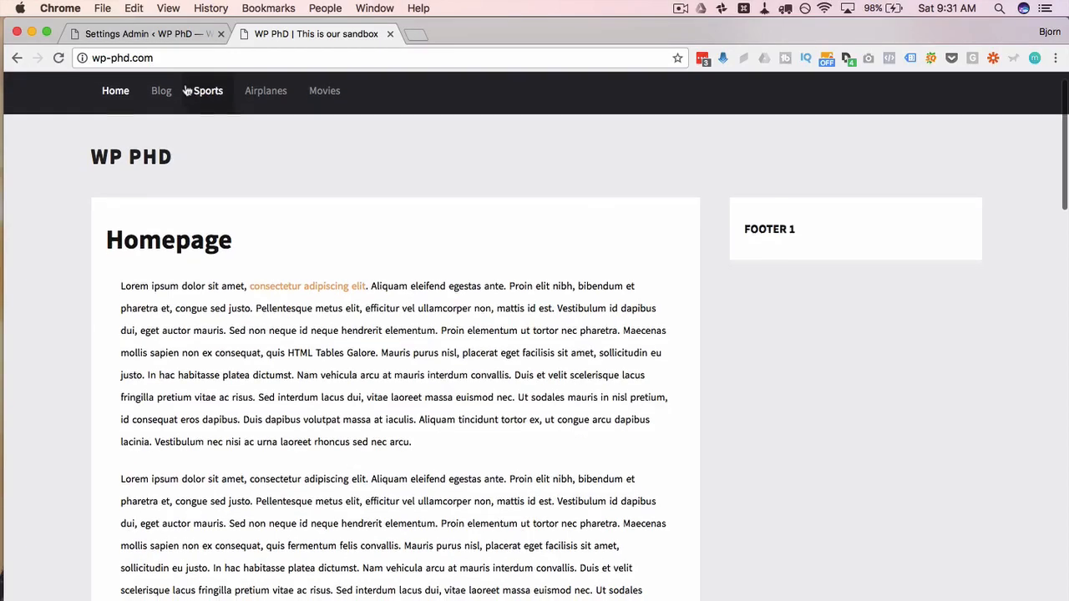
scroll(187, 90, down, 5)
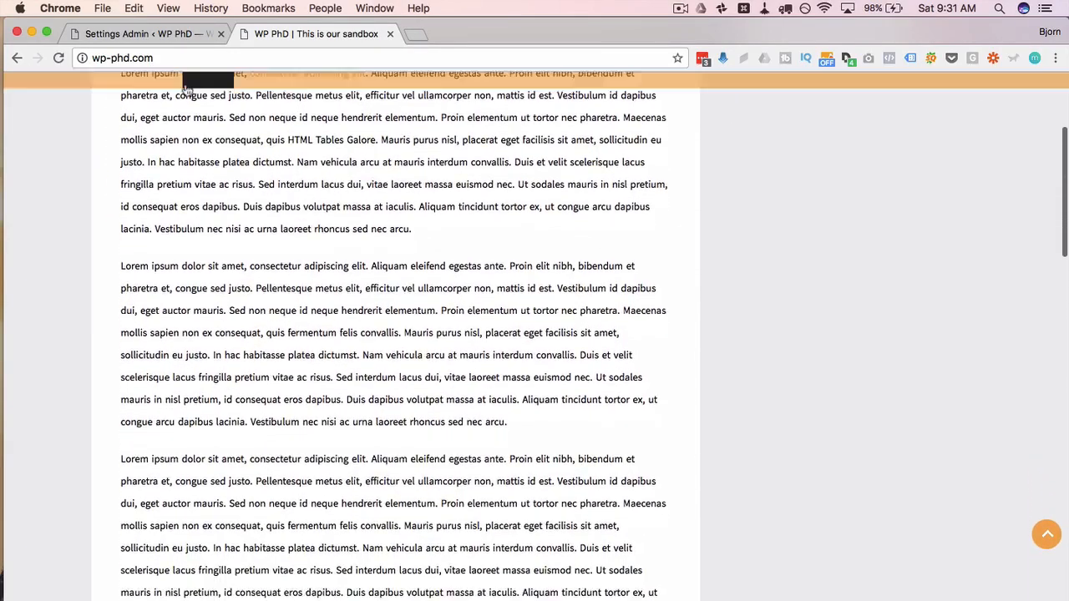
scroll(167, 198, down, 2)
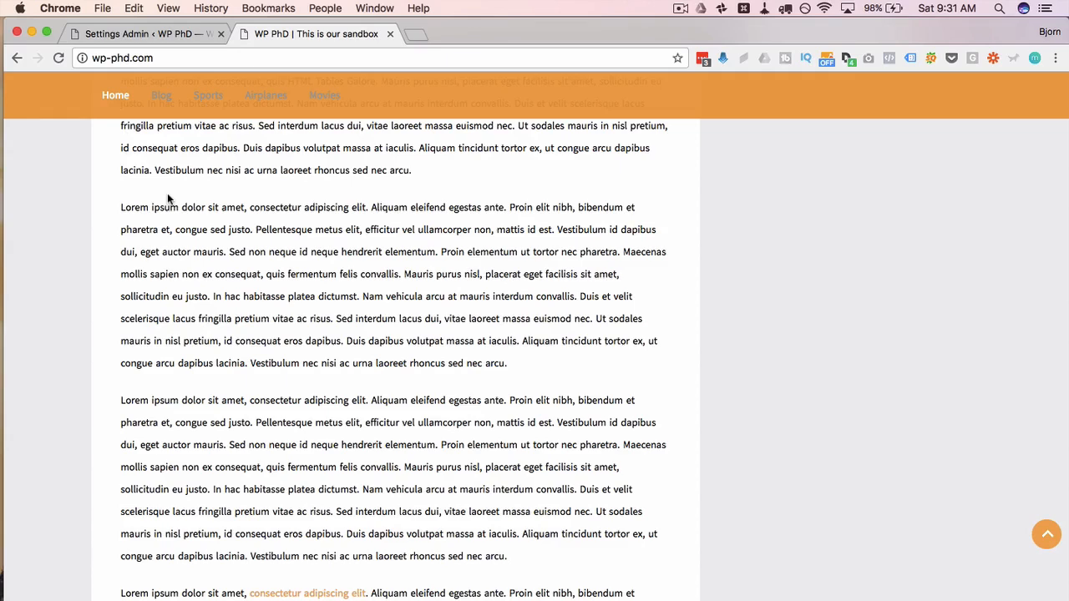
scroll(175, 233, down, 2)
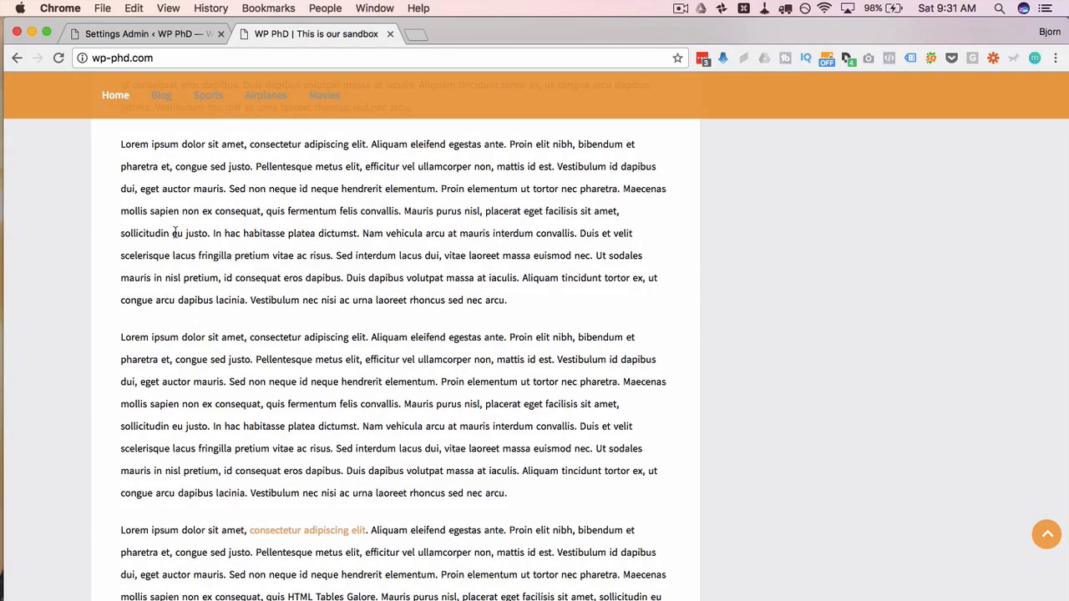
scroll(172, 191, up, 4)
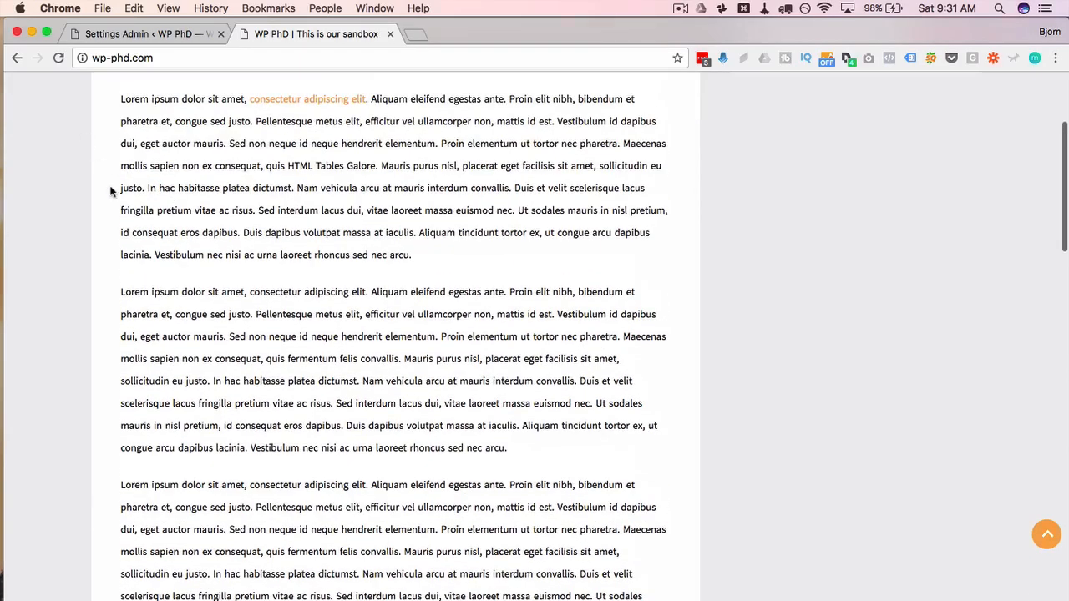
scroll(109, 190, down, 3)
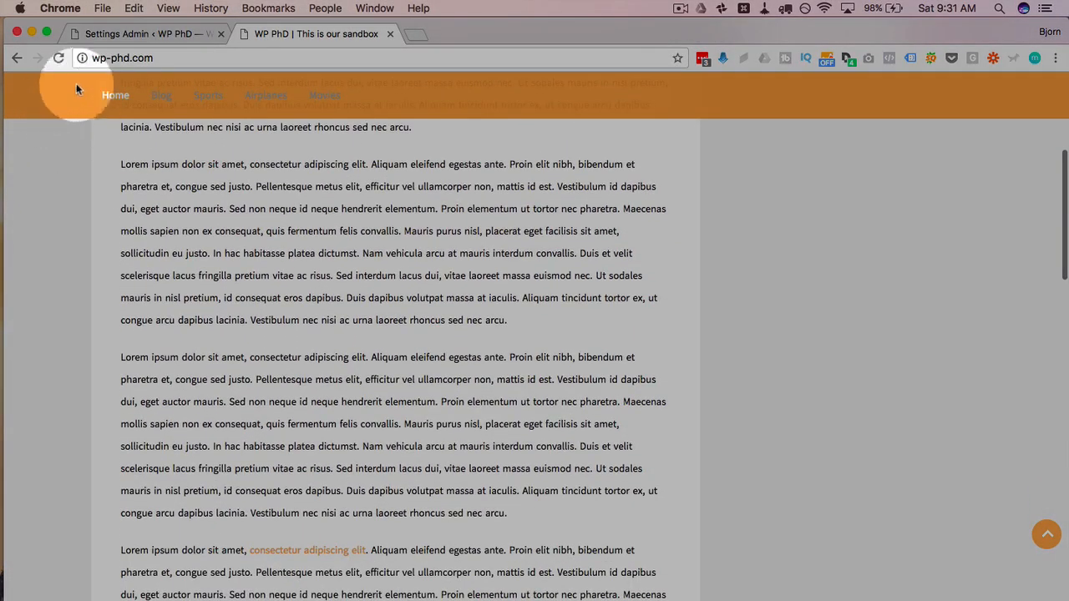
- Inspect the homepage navigation bar and copy the background colour value 26272B from its .top-nav style rule
click(144, 34)
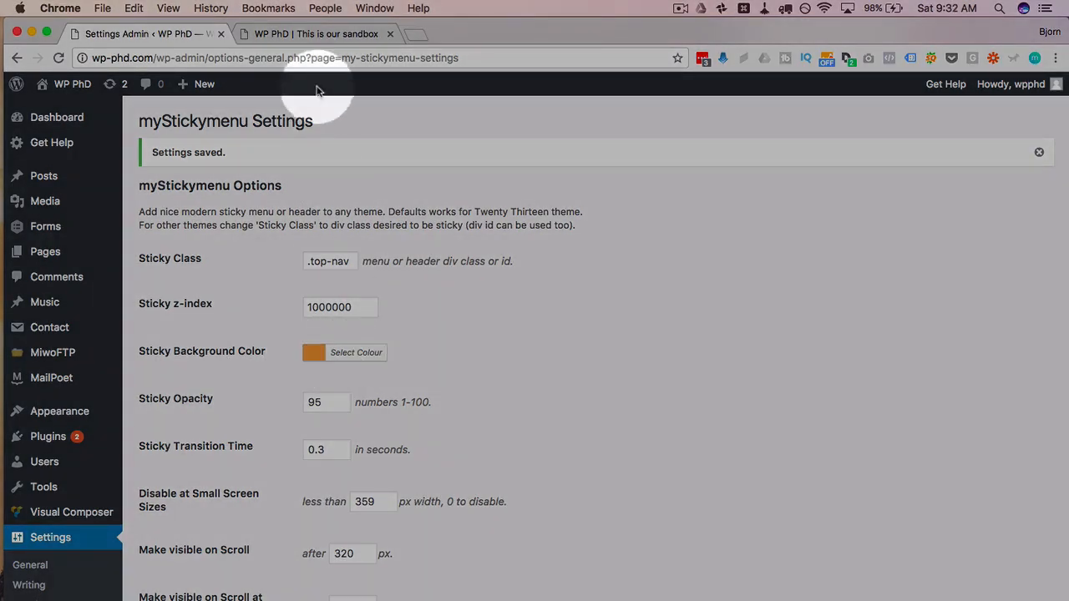
click(309, 34)
scroll(201, 268, up, 1)
scroll(201, 268, up, 4)
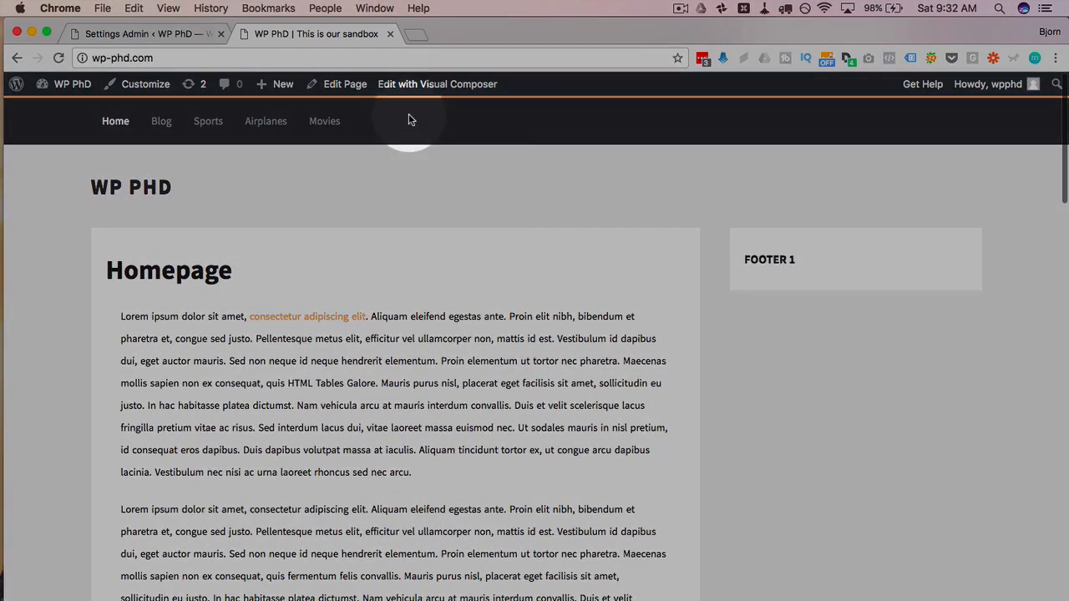
right_click(408, 114)
click(460, 308)
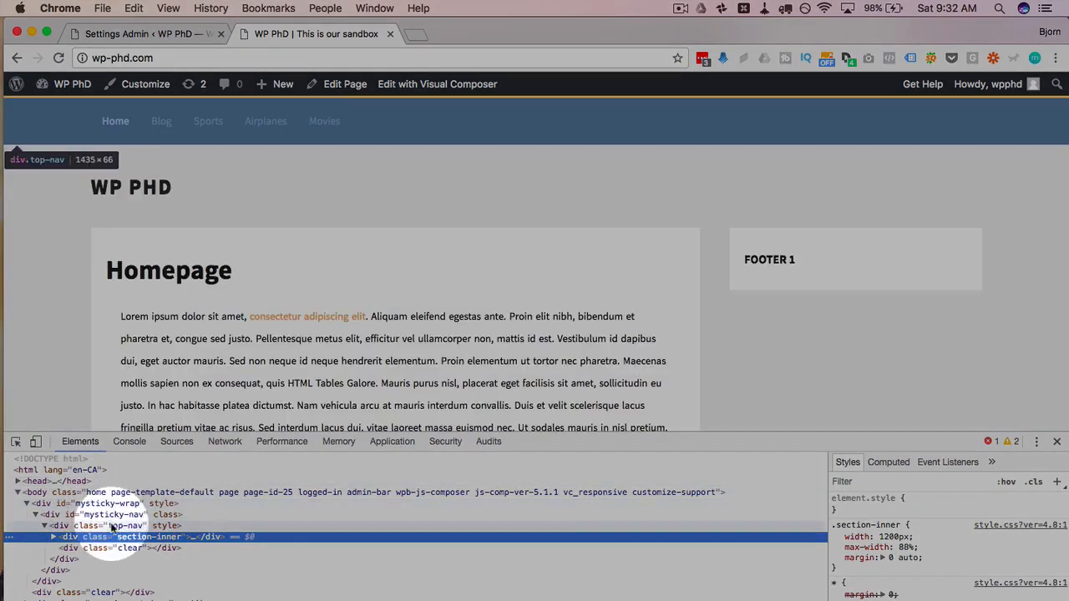
click(115, 526)
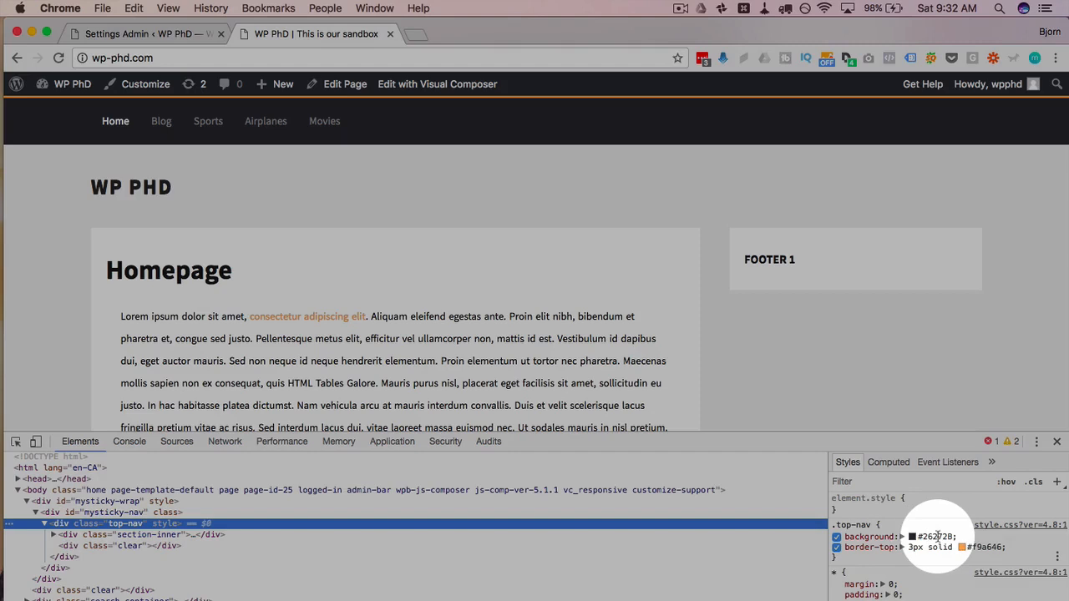
click(938, 537)
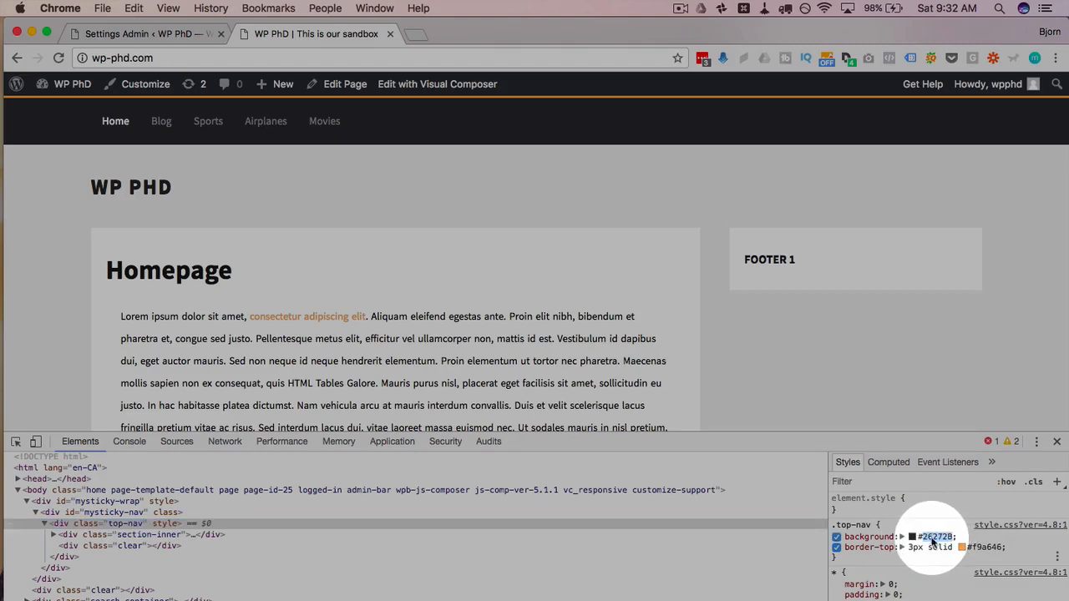
right_click(933, 541)
click(888, 572)
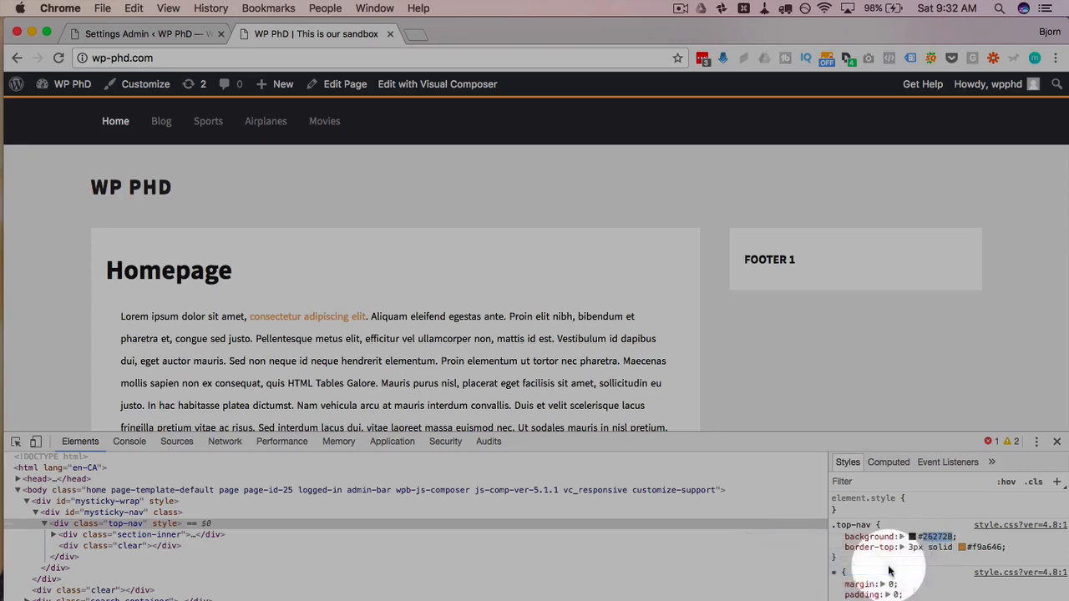
- Set the Sticky Background Color in the myStickymenu settings to the copied value #26272B
click(174, 33)
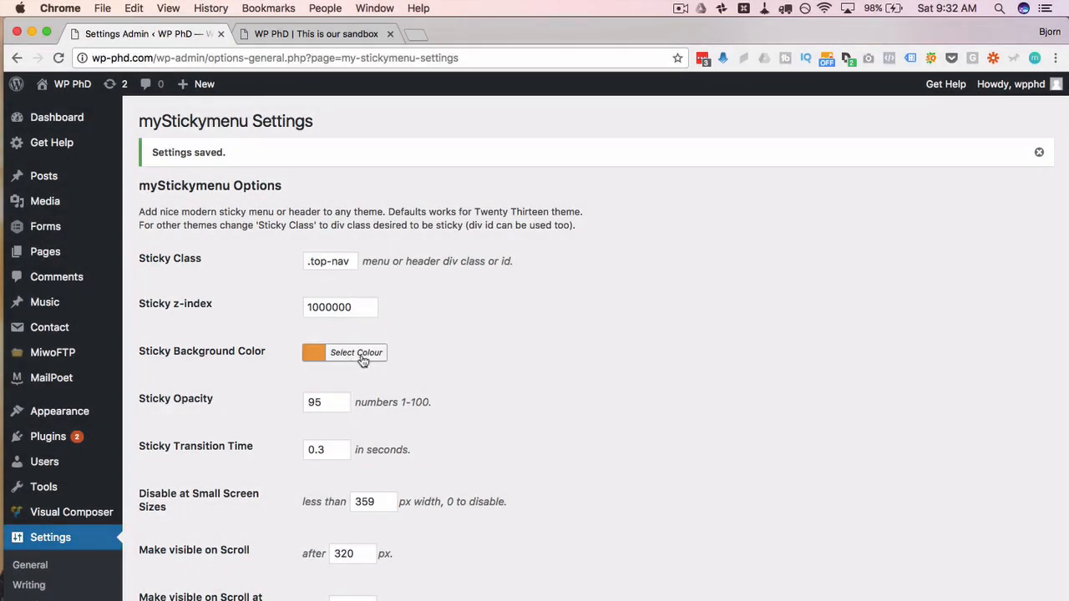
click(363, 360)
click(424, 353)
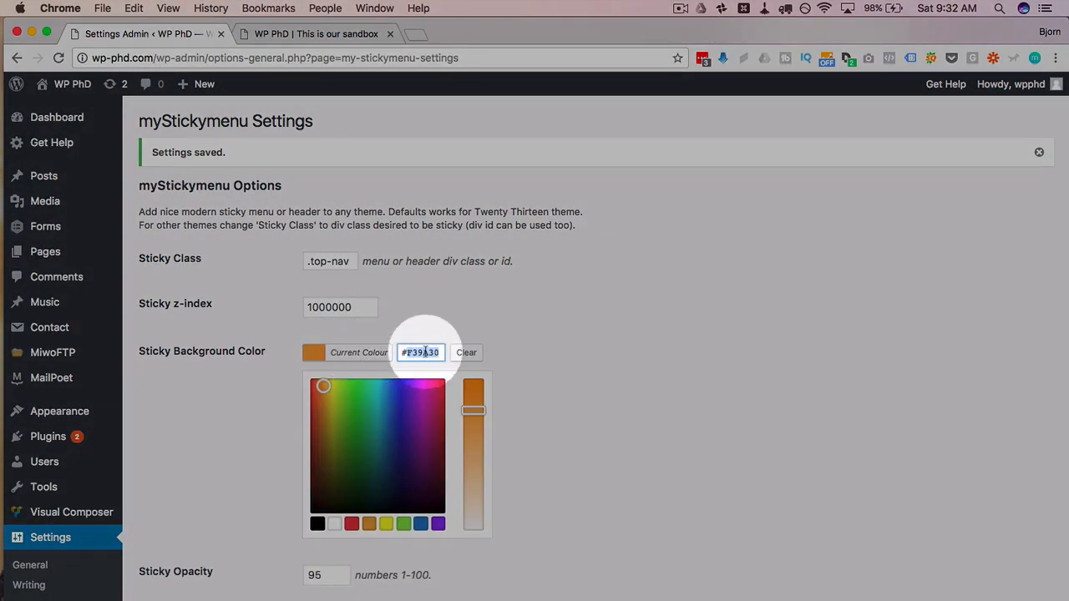
right_click(426, 353)
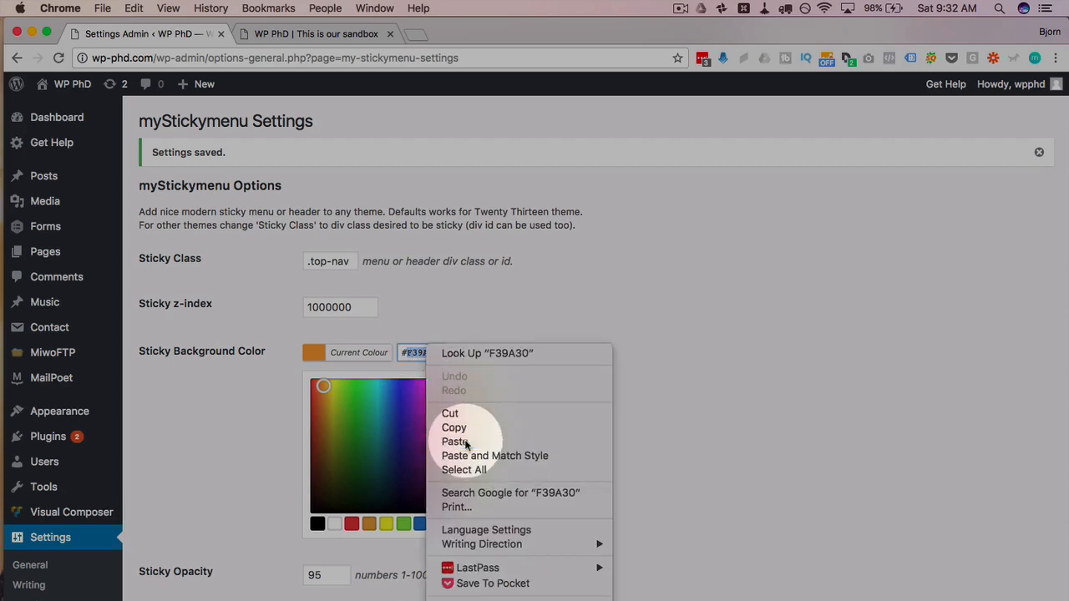
click(465, 443)
click(404, 351)
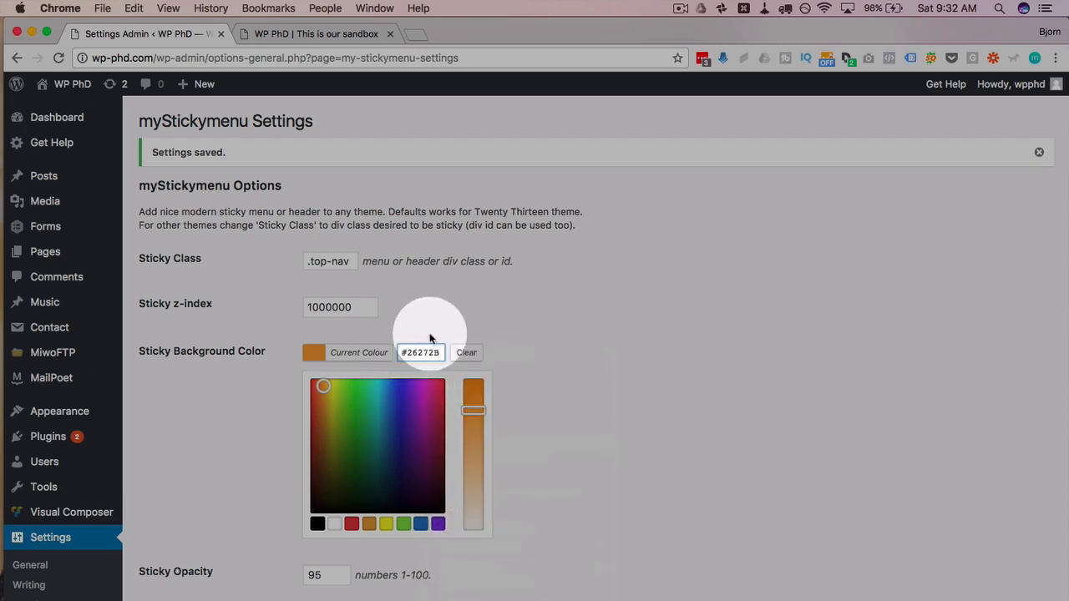
click(468, 256)
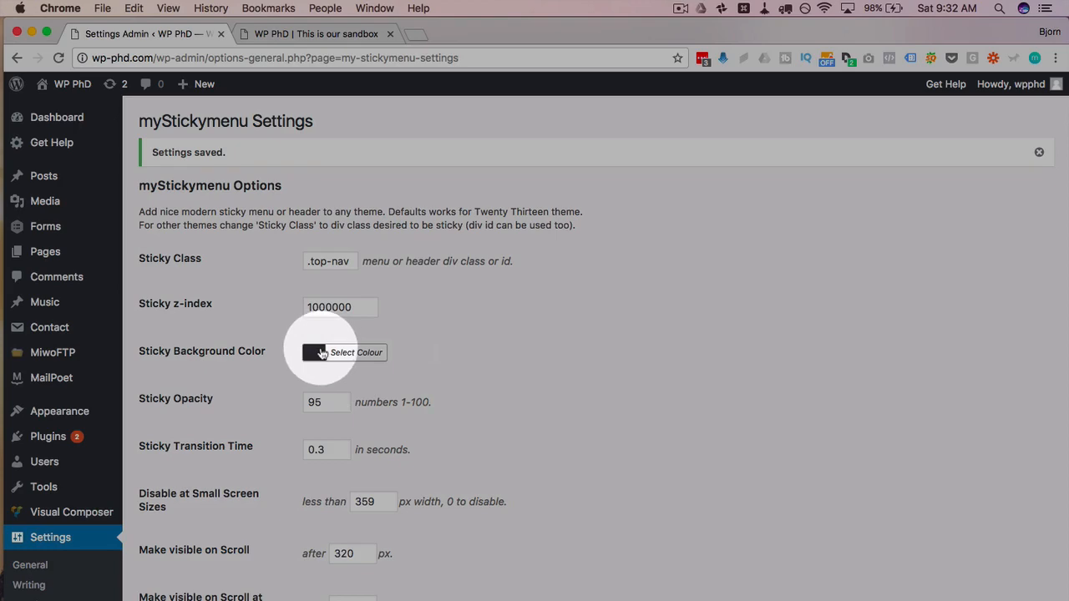
- Save the myStickymenu settings and check the sticky menu's colour on the reloaded homepage with the developer tools closed
scroll(258, 425, down, 5)
scroll(259, 429, down, 4)
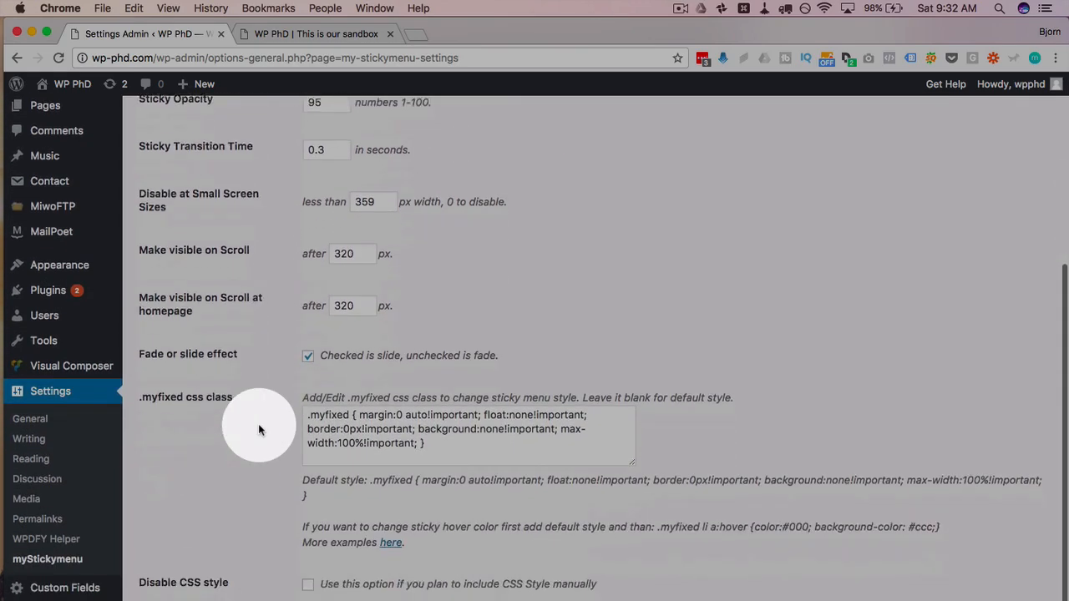
click(177, 592)
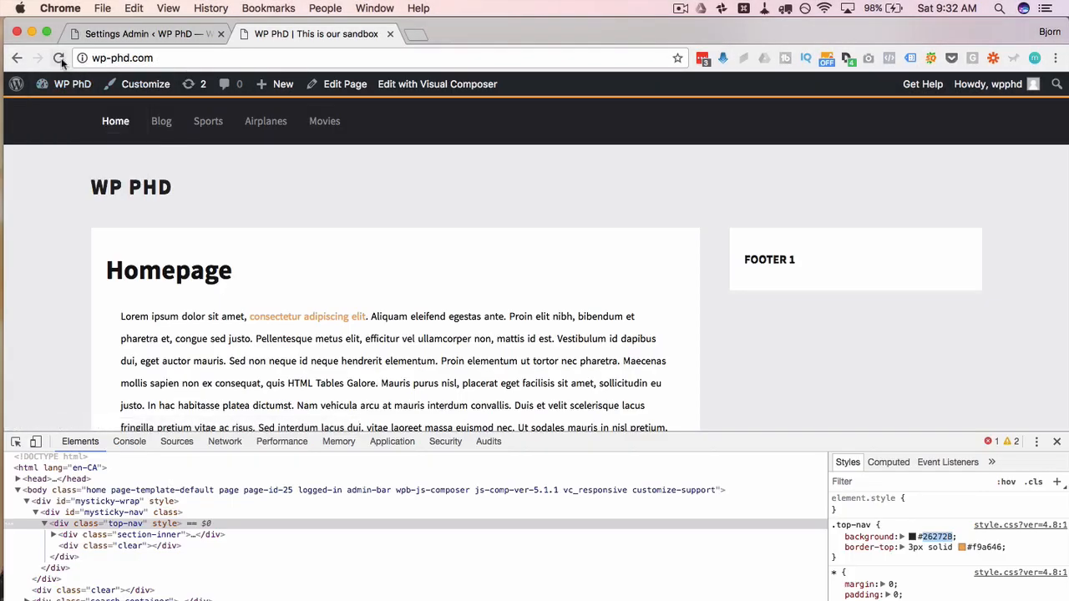
key(super+r)
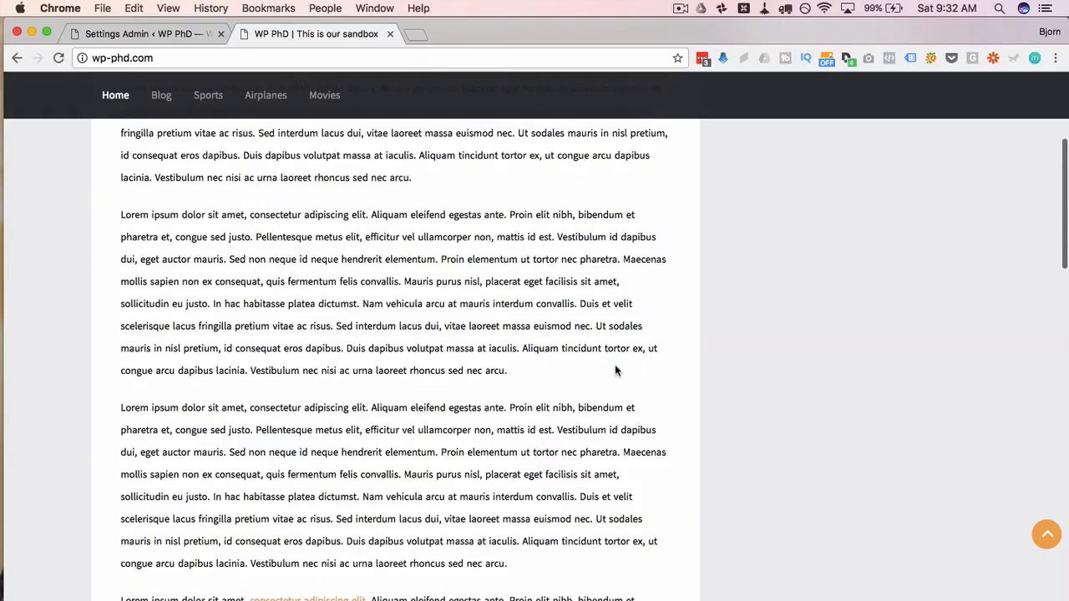
scroll(616, 370, down, 5)
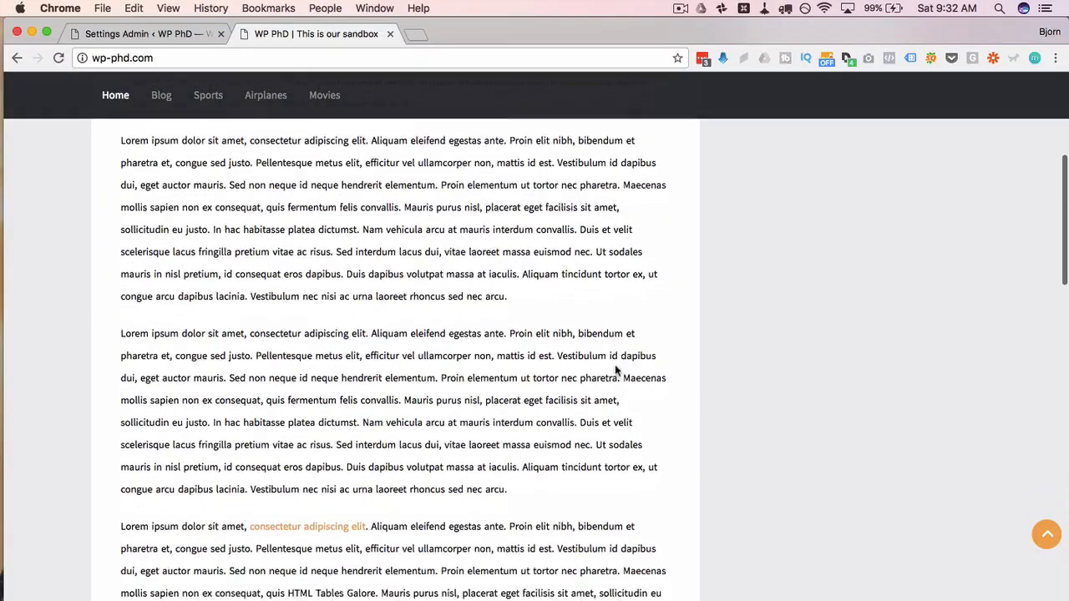
scroll(616, 370, down, 2)
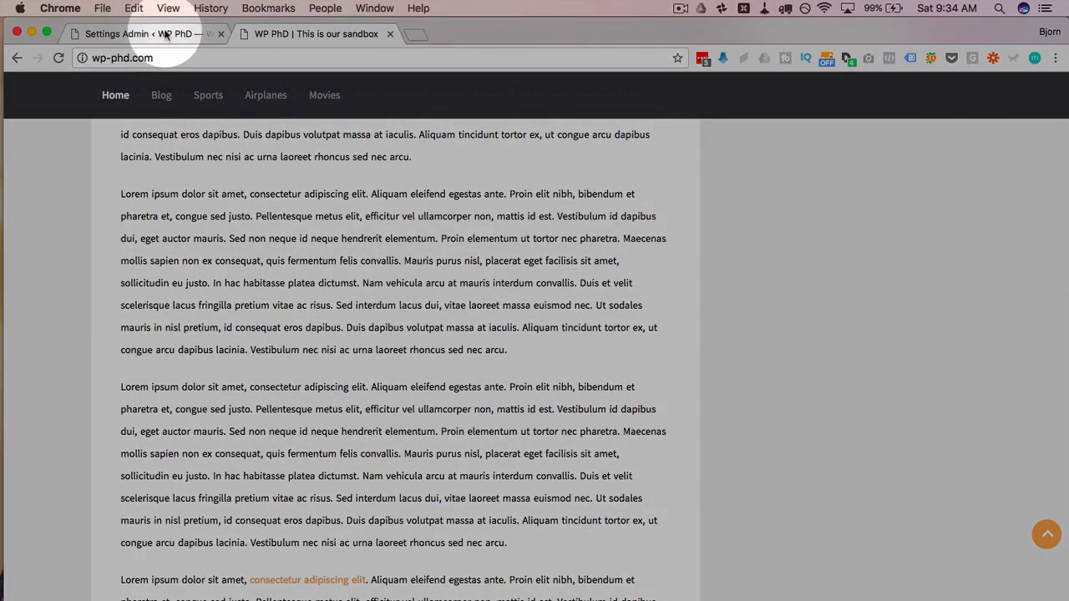
- Try enabling Disable CSS style and cutting the code out of the .myfixed css class setting in myStickymenu
click(165, 35)
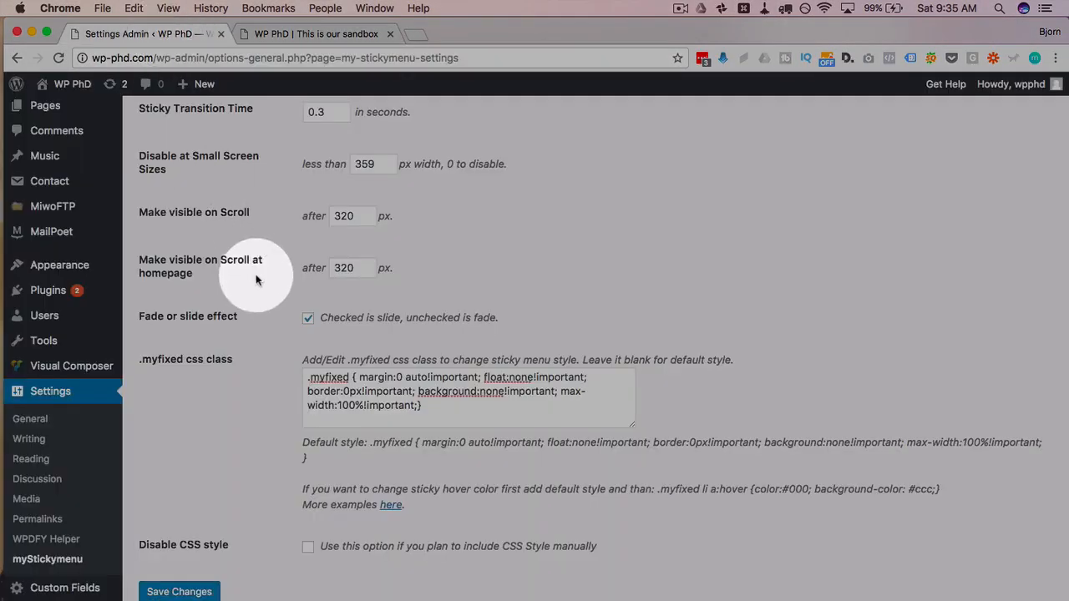
drag(458, 415, 301, 370)
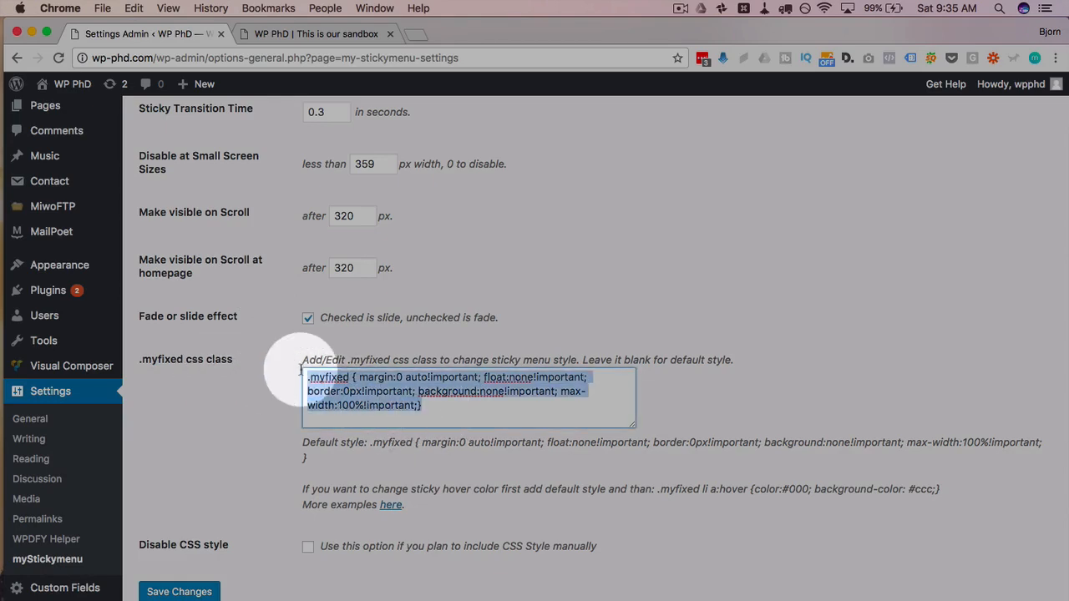
click(277, 406)
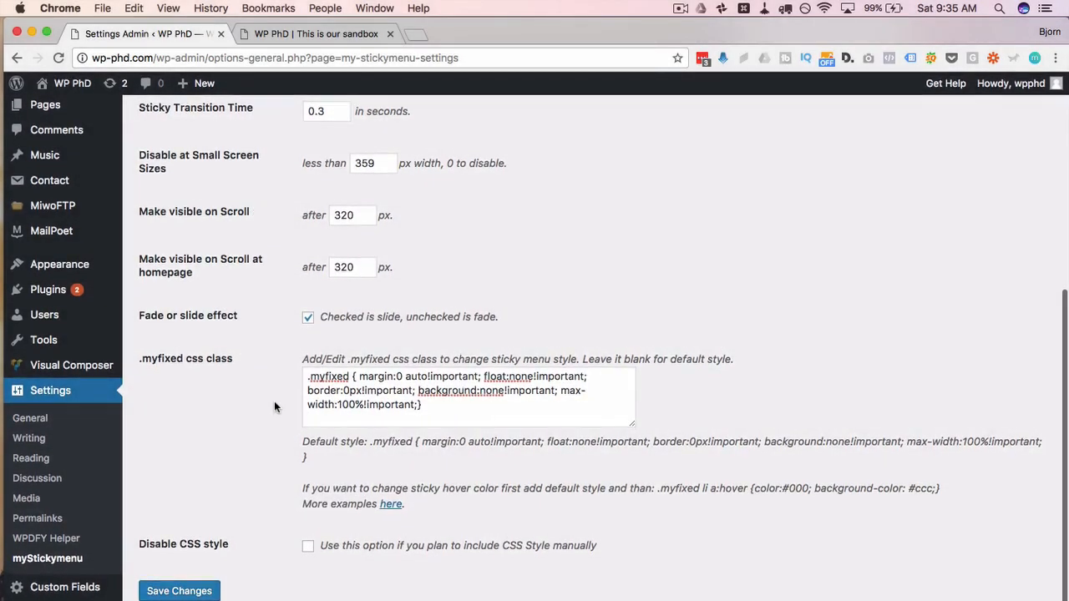
click(309, 550)
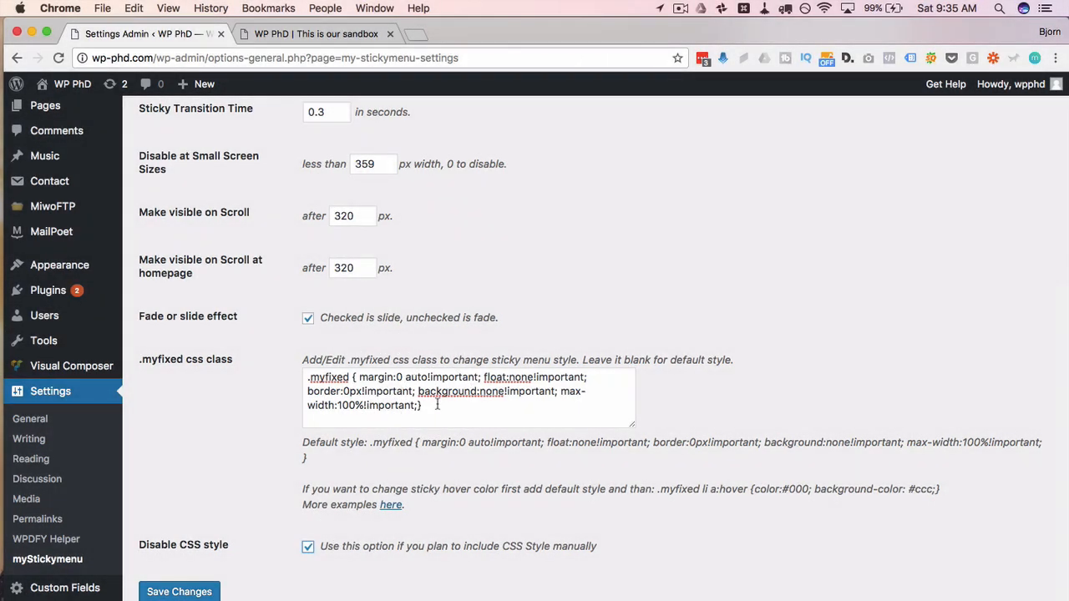
click(413, 393)
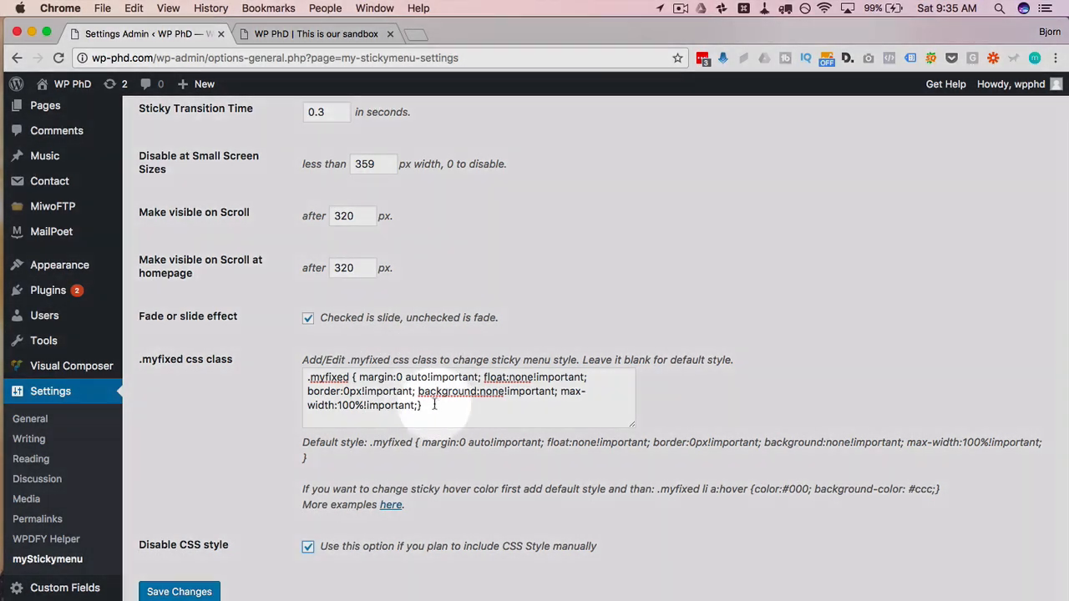
drag(432, 407, 282, 359)
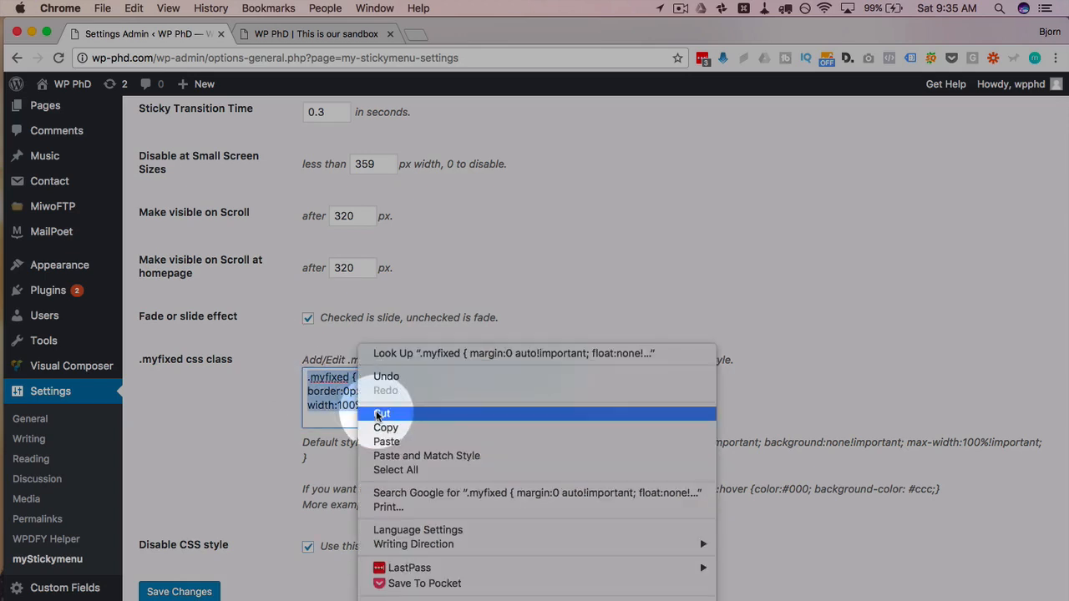
click(381, 414)
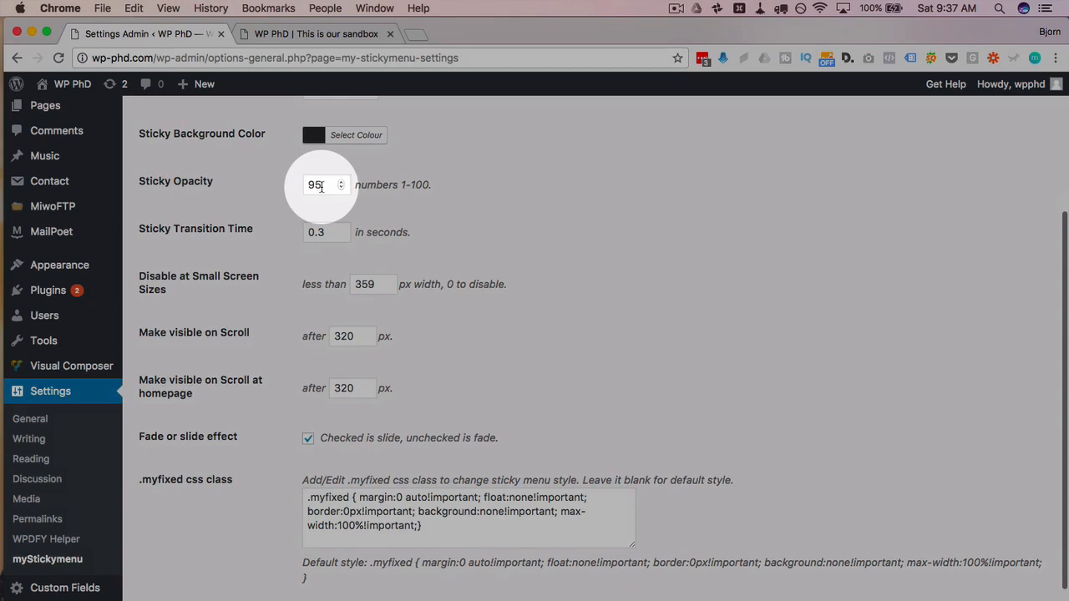
- Compare the Sticky Opacity setting with the sticky menu's transparency over the homepage text
double_click(316, 186)
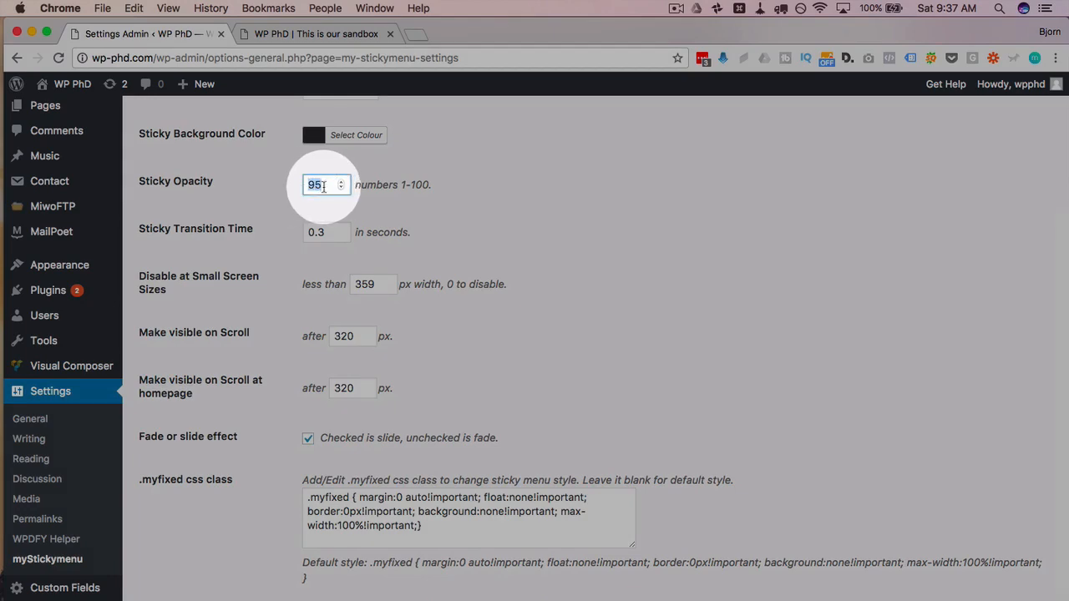
text(96)
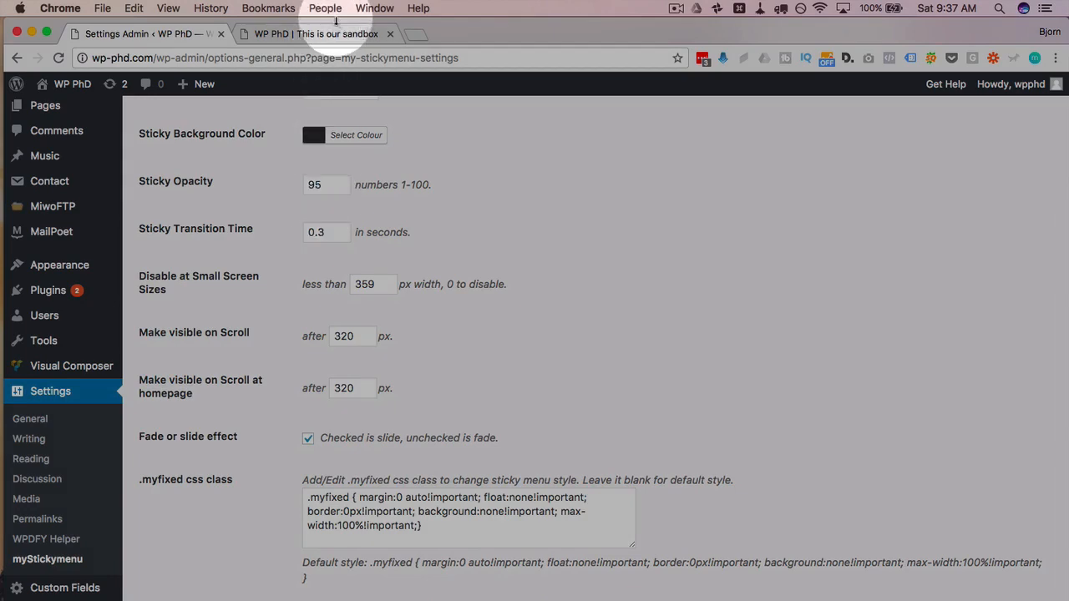
click(332, 37)
scroll(430, 188, down, 1)
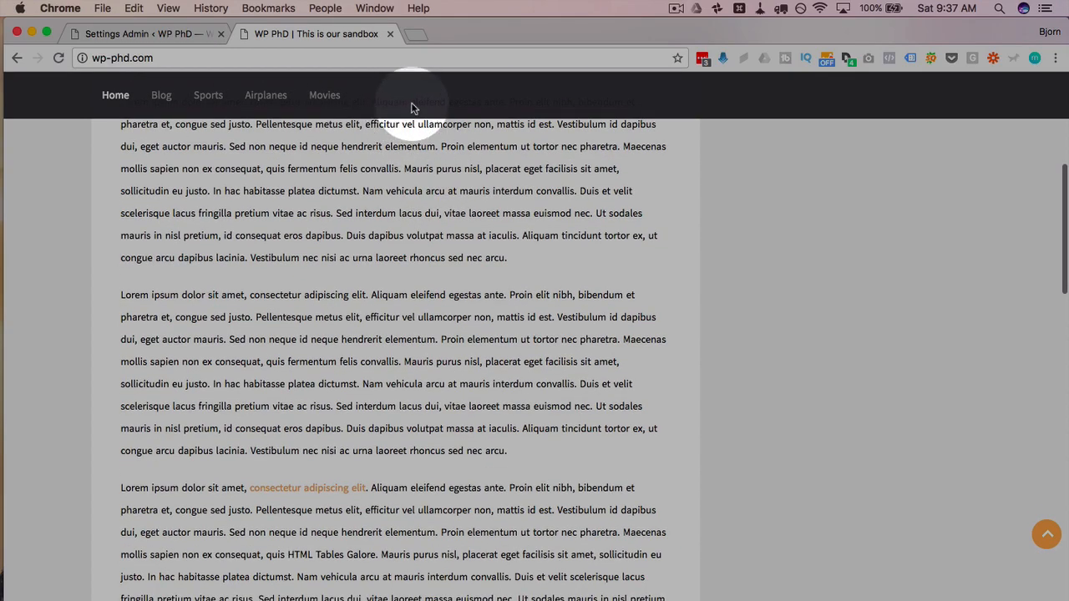
scroll(411, 106, down, 4)
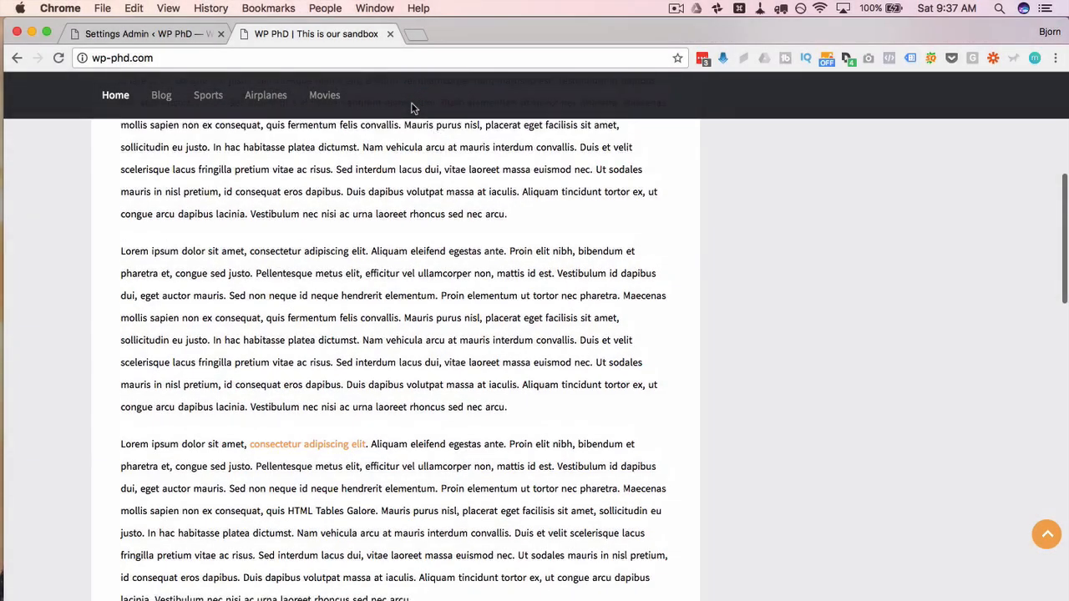
scroll(410, 103, down, 2)
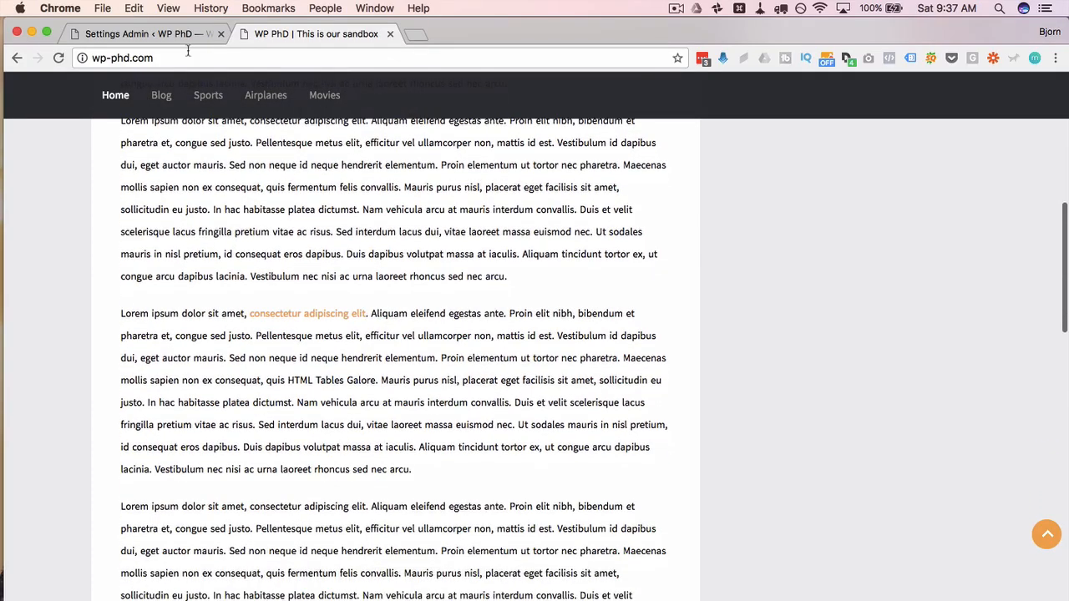
- Set the Sticky Opacity to 65 and the Sticky Transition Time to 3 seconds in the myStickymenu settings and save them
click(179, 35)
double_click(321, 185)
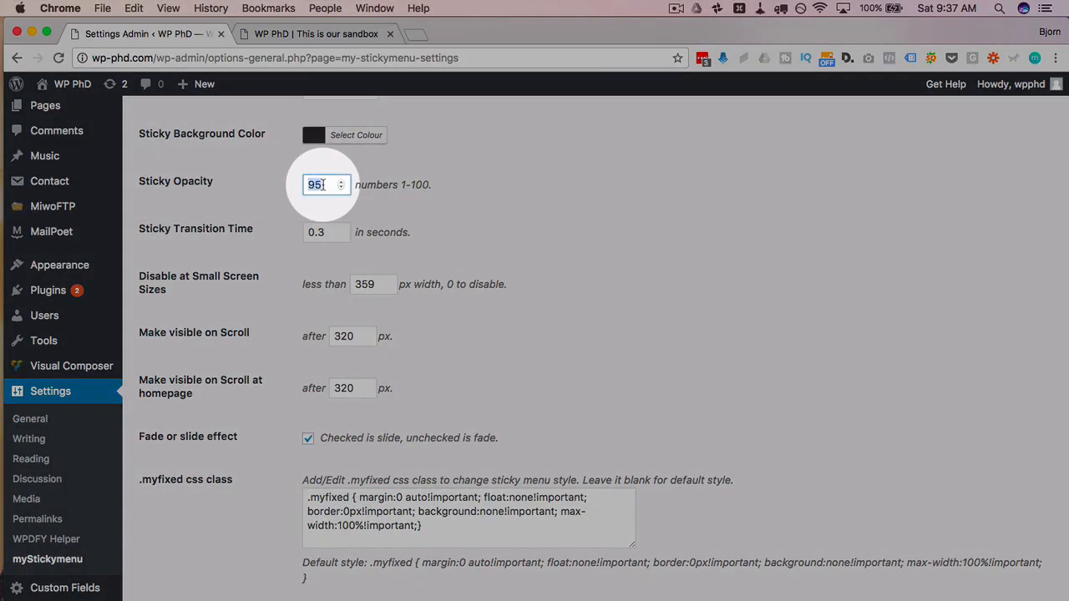
text(65)
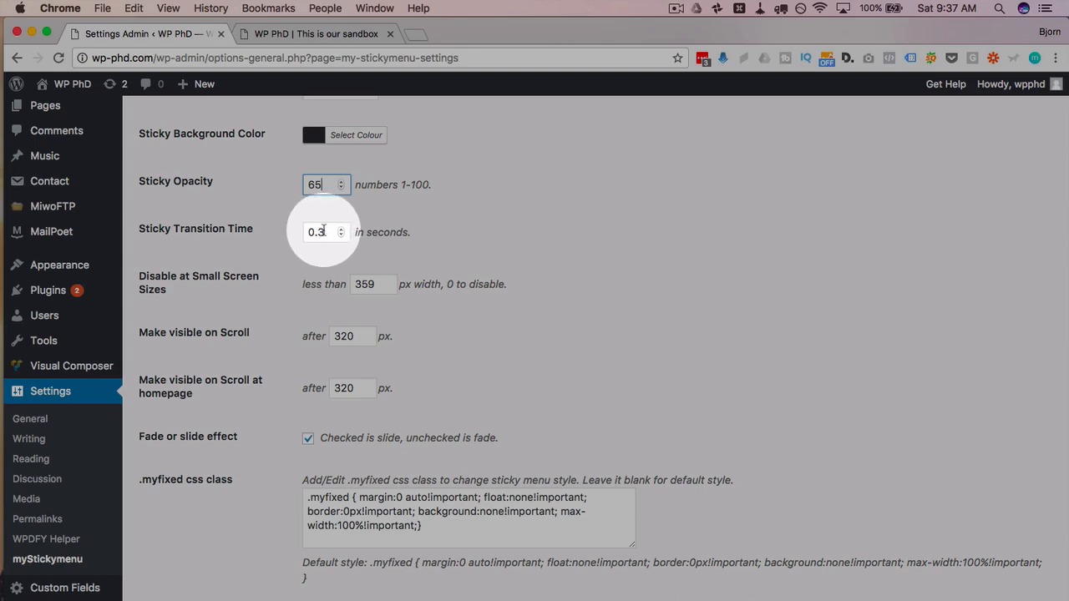
drag(327, 232, 298, 231)
text(3)
scroll(224, 367, down, 3)
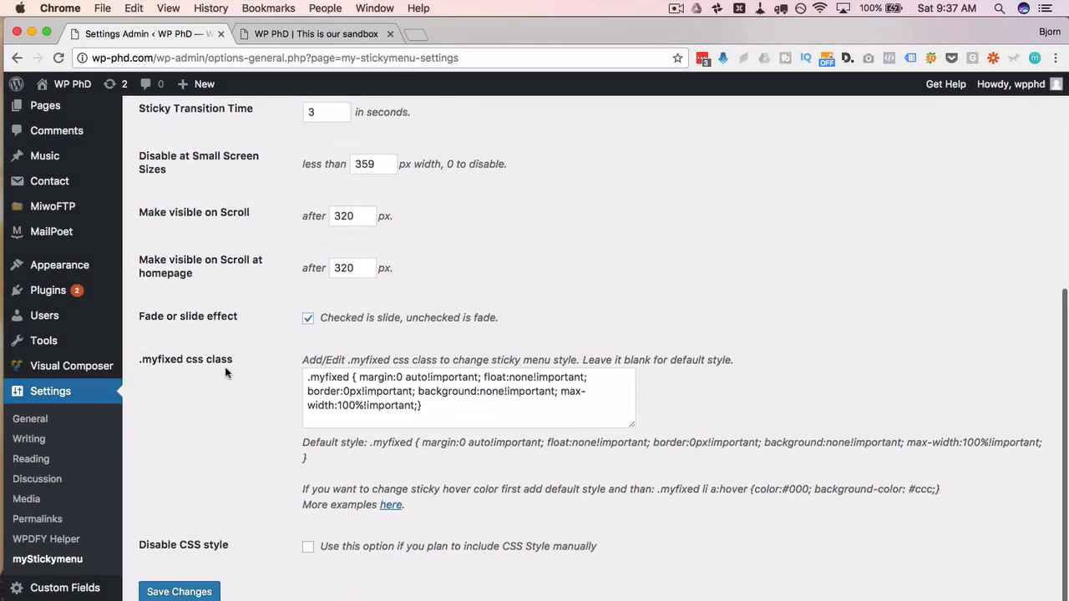
click(178, 591)
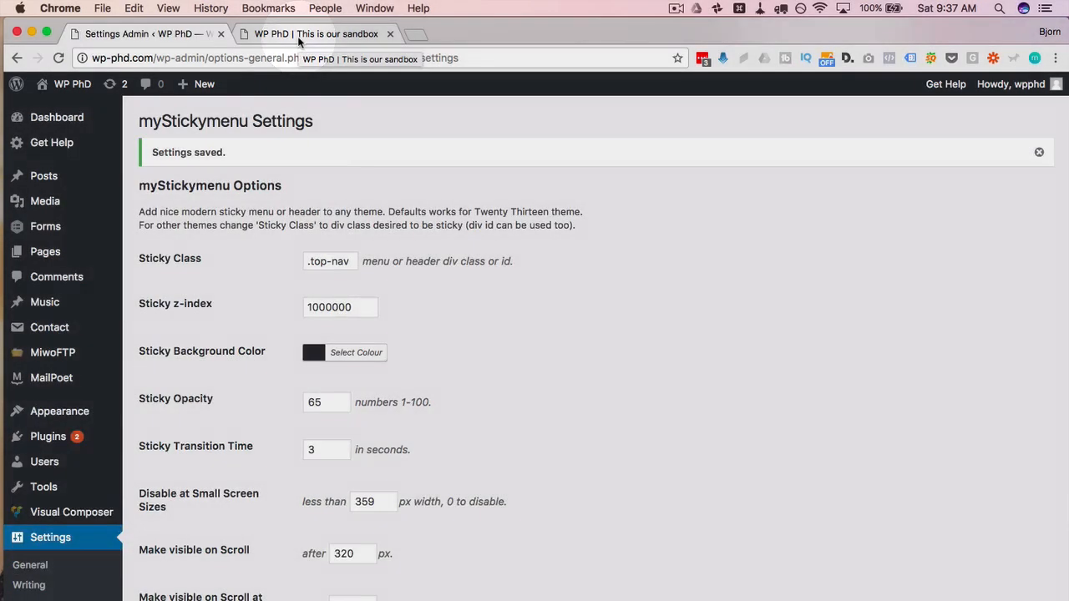
- Reload the homepage and check the sticky menu's transition and transparency over the text
click(298, 35)
key(super+r)
scroll(70, 378, down, 5)
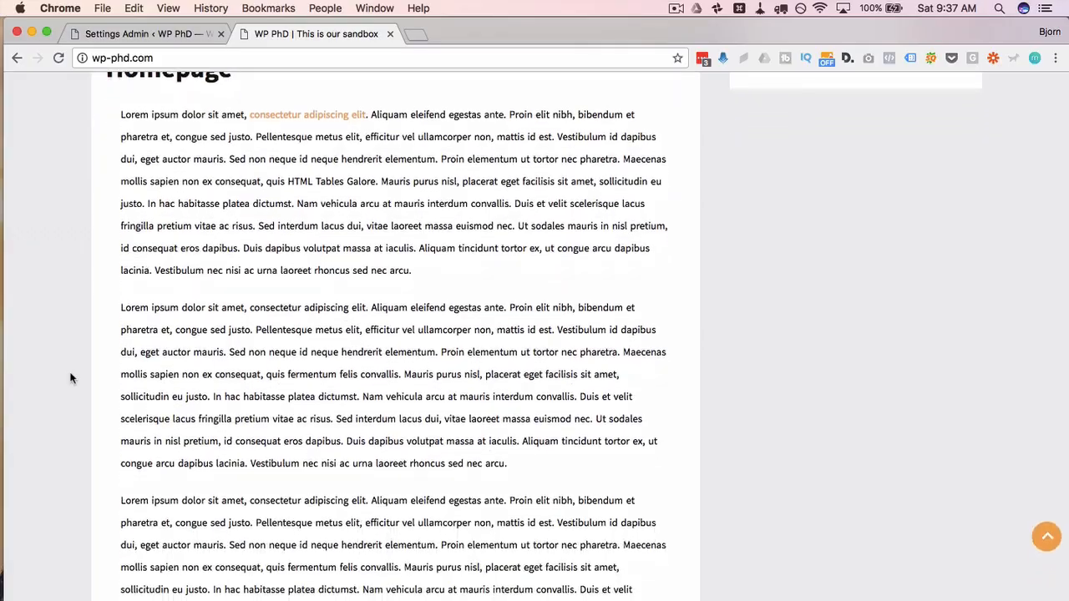
scroll(71, 379, down, 2)
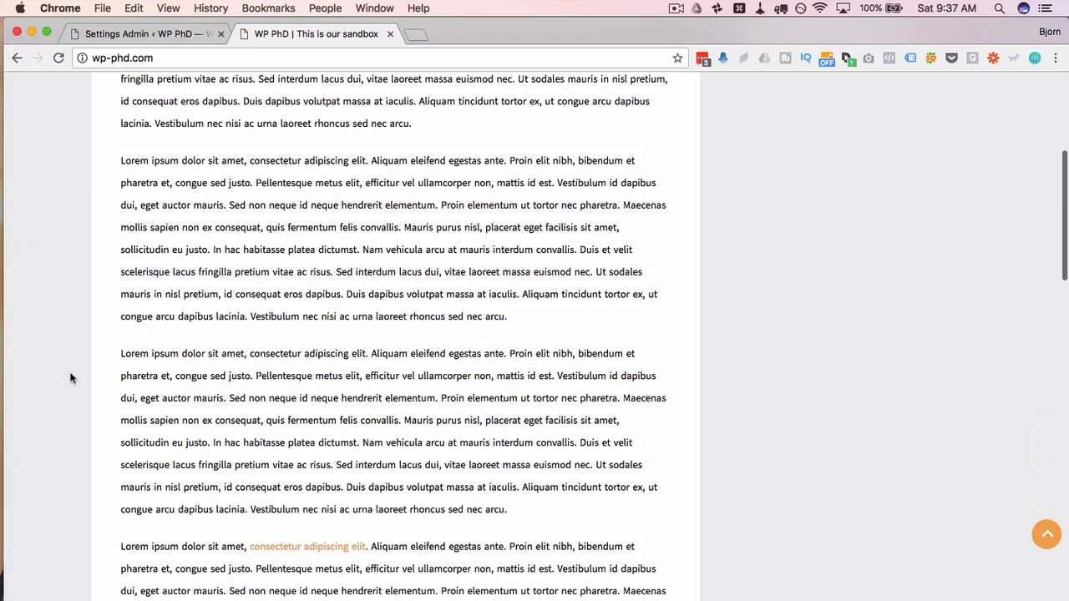
scroll(114, 344, down, 2)
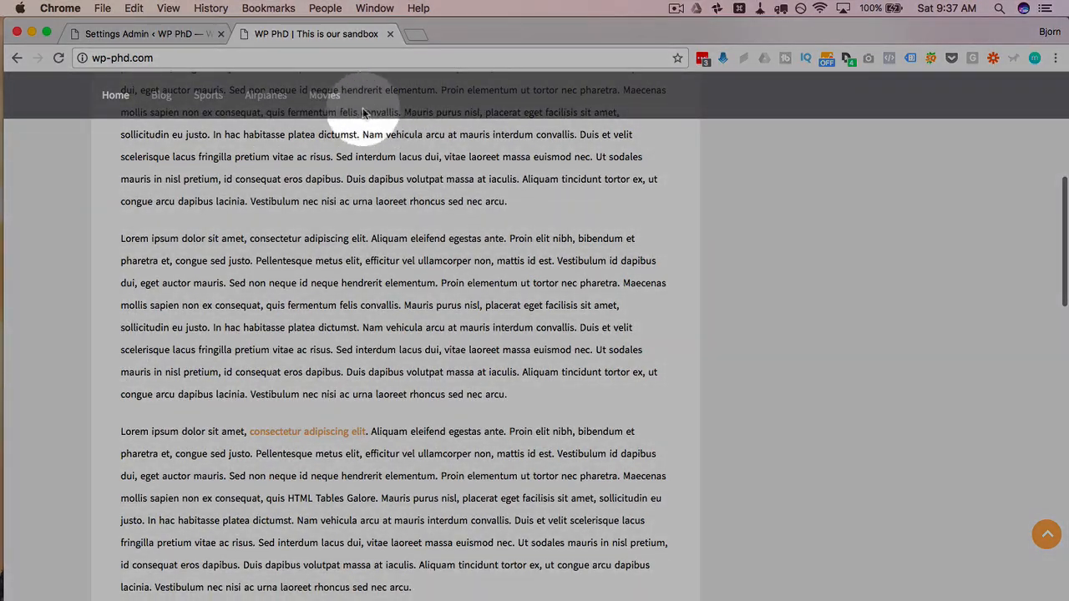
scroll(345, 195, down, 1)
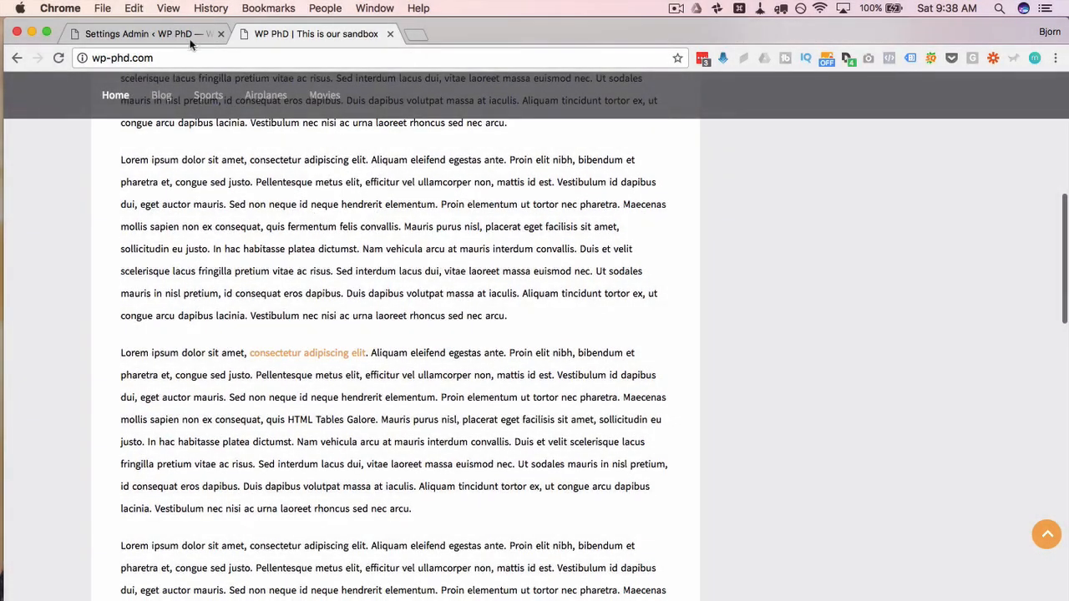
- Set the Sticky Opacity to 95 and the Sticky Transition Time to .3 seconds in the myStickymenu settings
click(190, 35)
scroll(317, 341, down, 2)
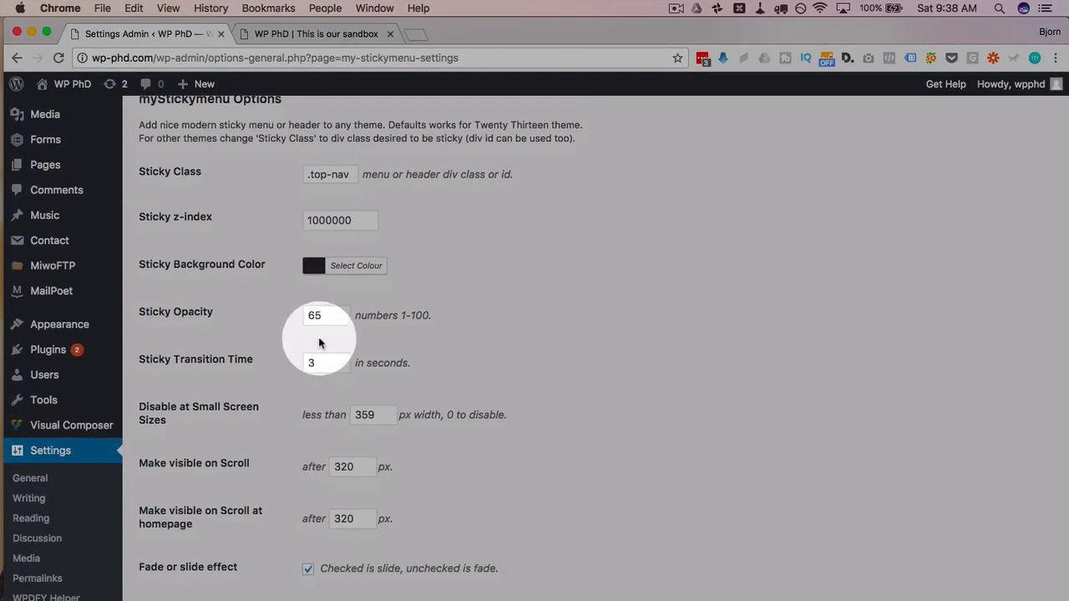
double_click(315, 314)
text(95)
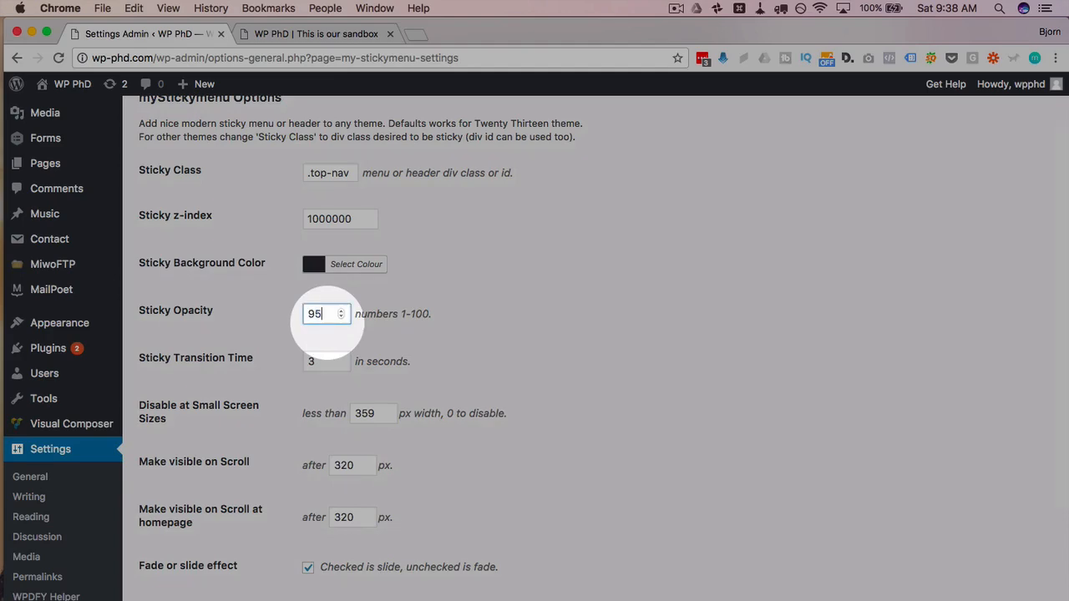
double_click(324, 360)
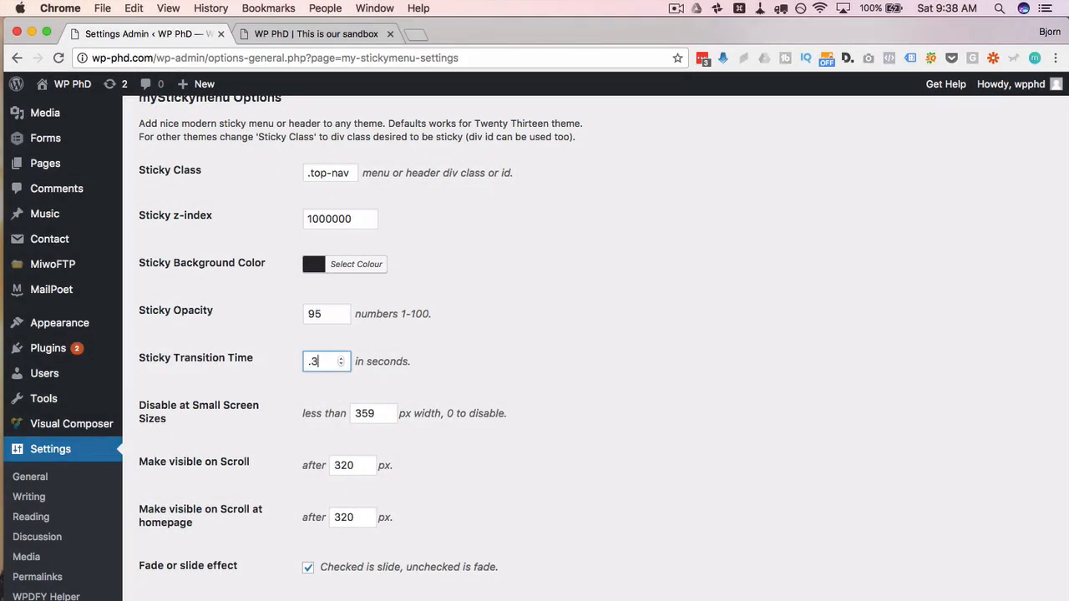
key(Tab)
- Review the myStickymenu options for small screens, visibility on scroll, and the fade or slide effect
scroll(228, 440, down, 3)
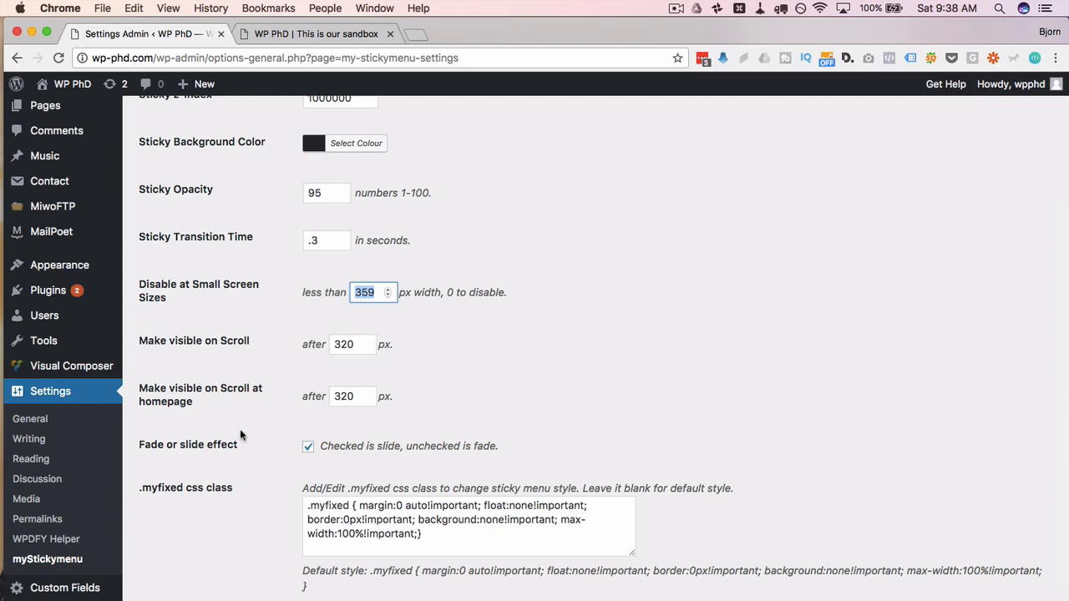
scroll(367, 330, down, 3)
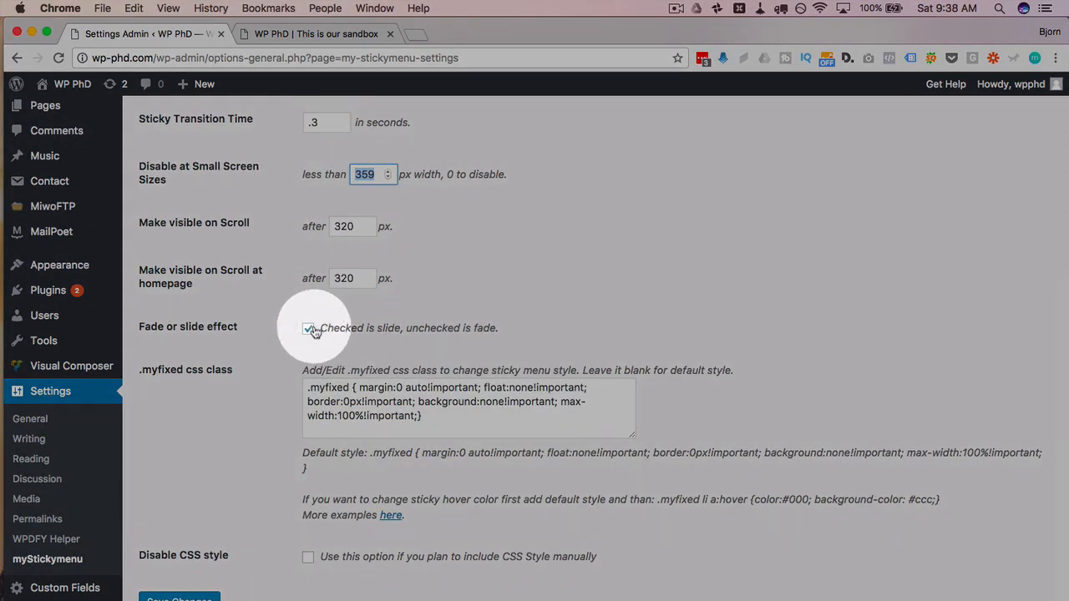
scroll(240, 448, up, 8)
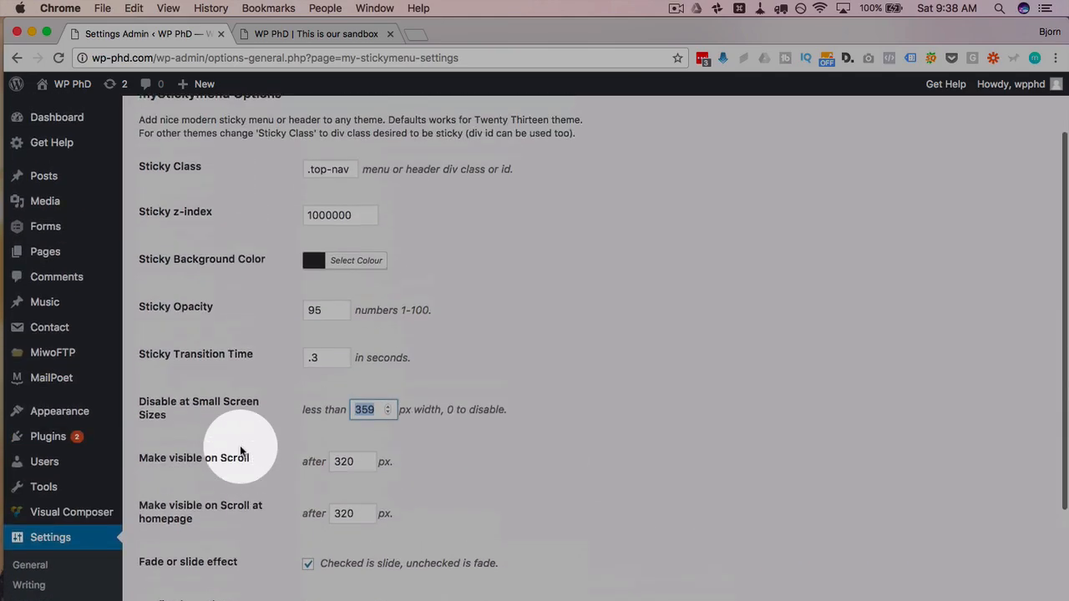
scroll(242, 533, down, 8)
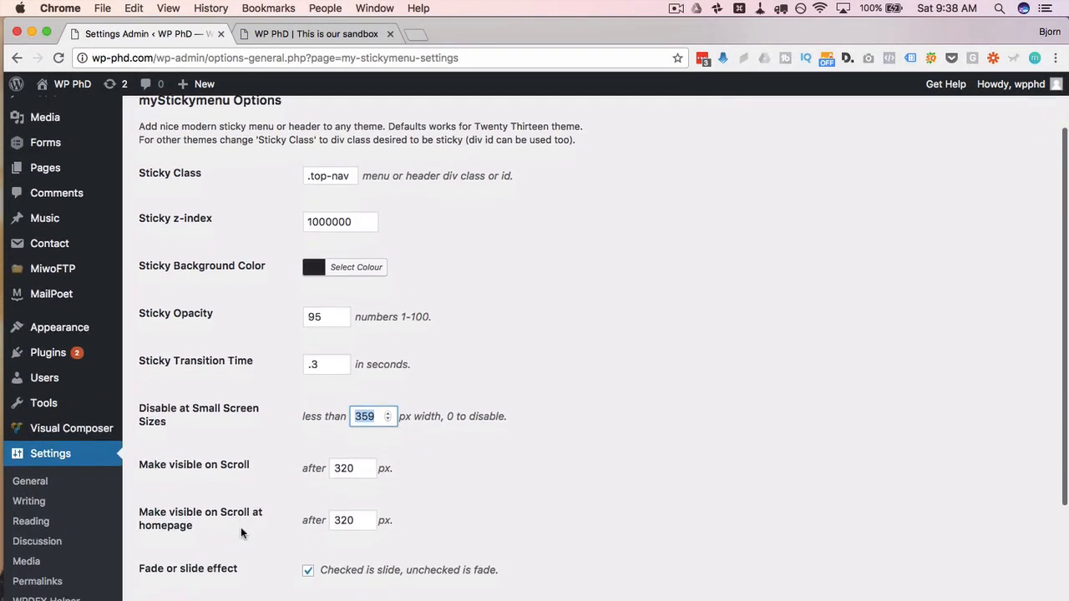